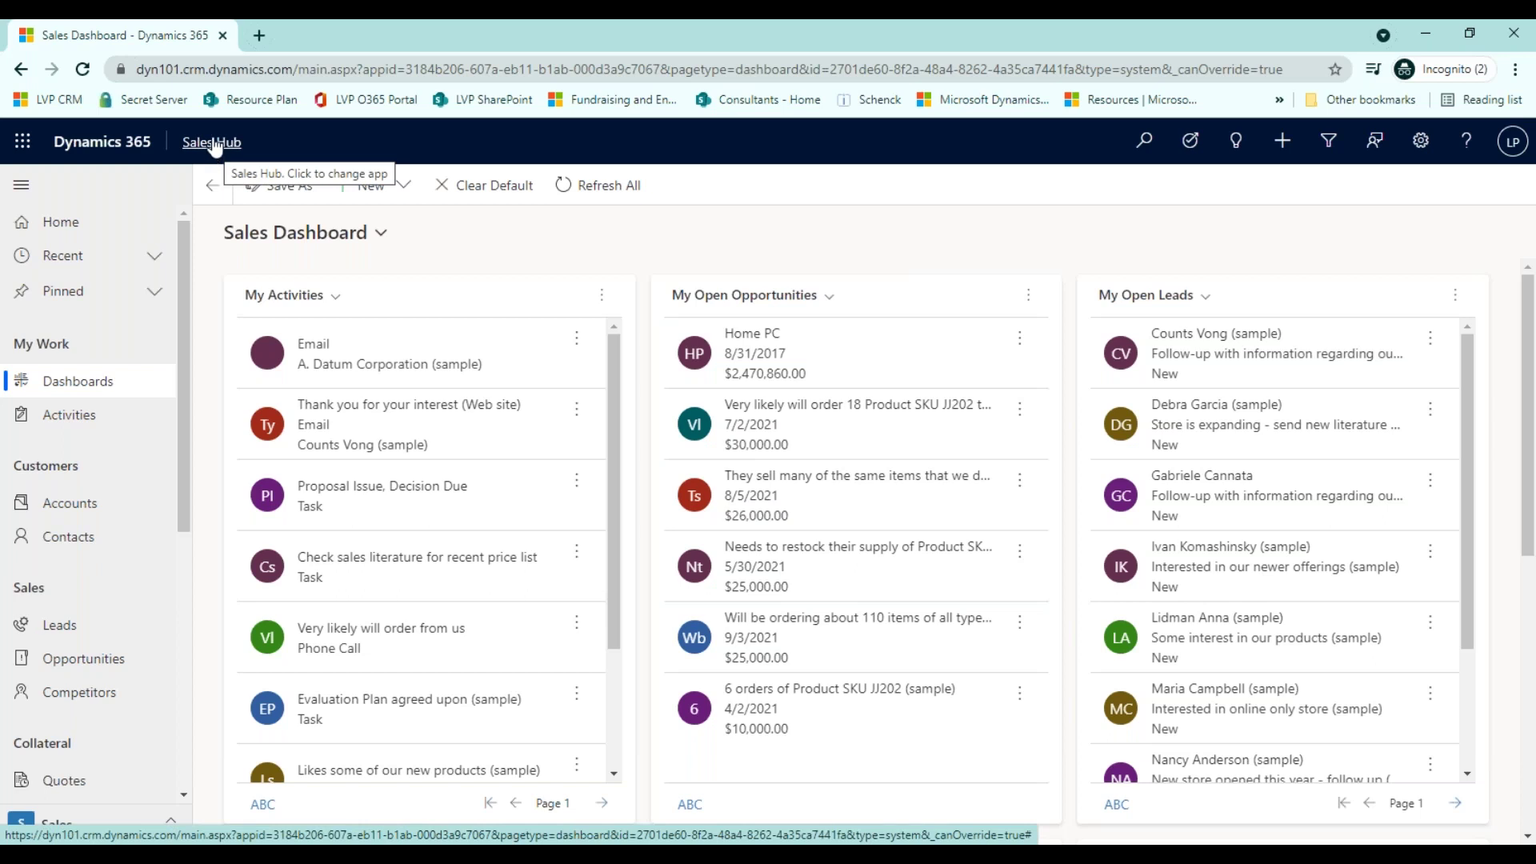
# Scroll through the list of available apps, then close it
pyautogui.click(212, 143)
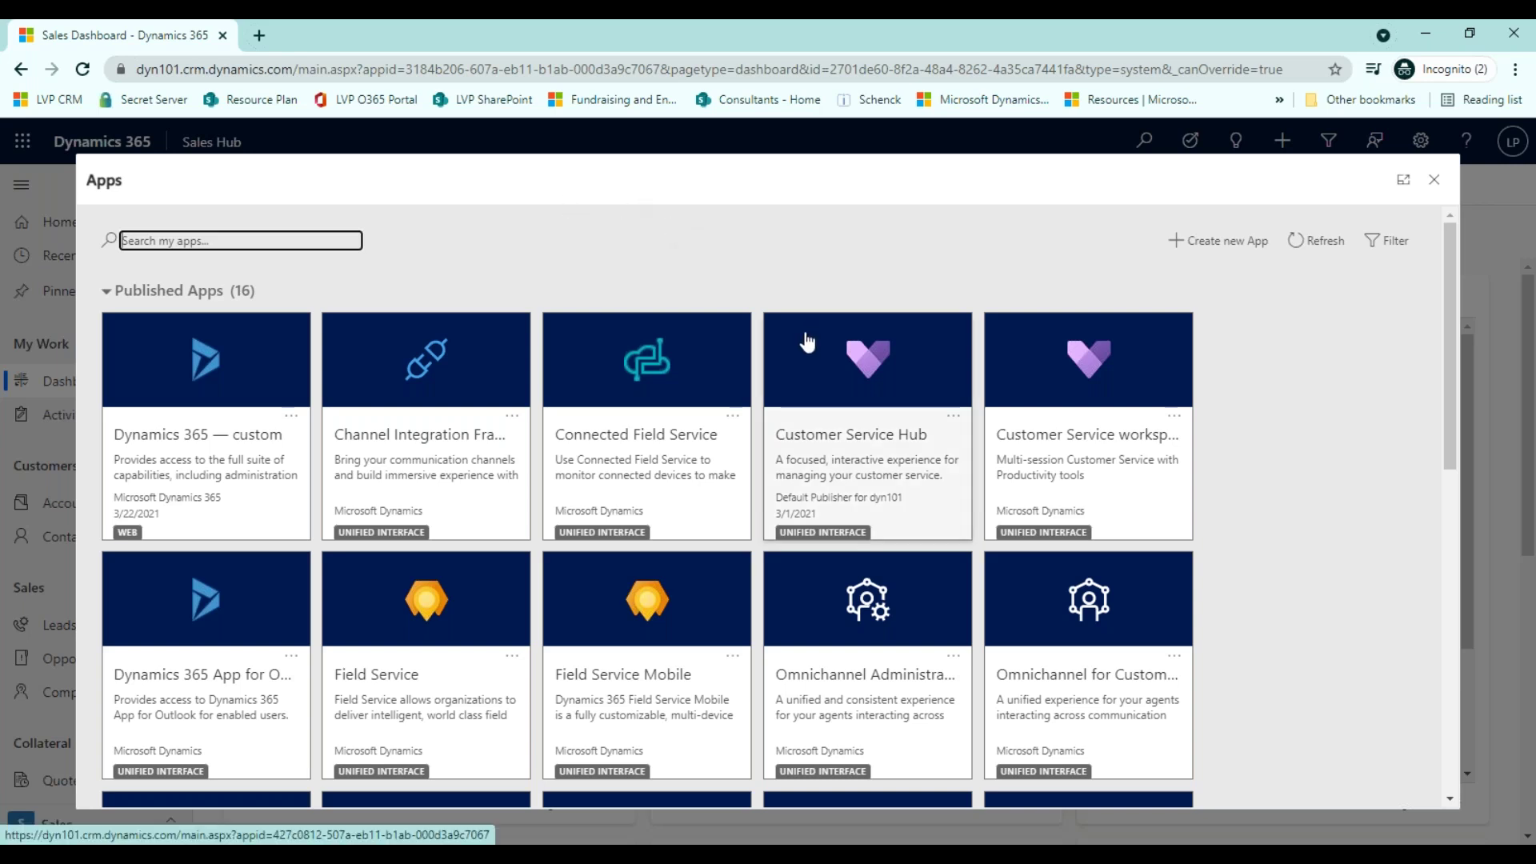
pyautogui.scroll(-1, 809, 337)
pyautogui.scroll(-2, 1272, 352)
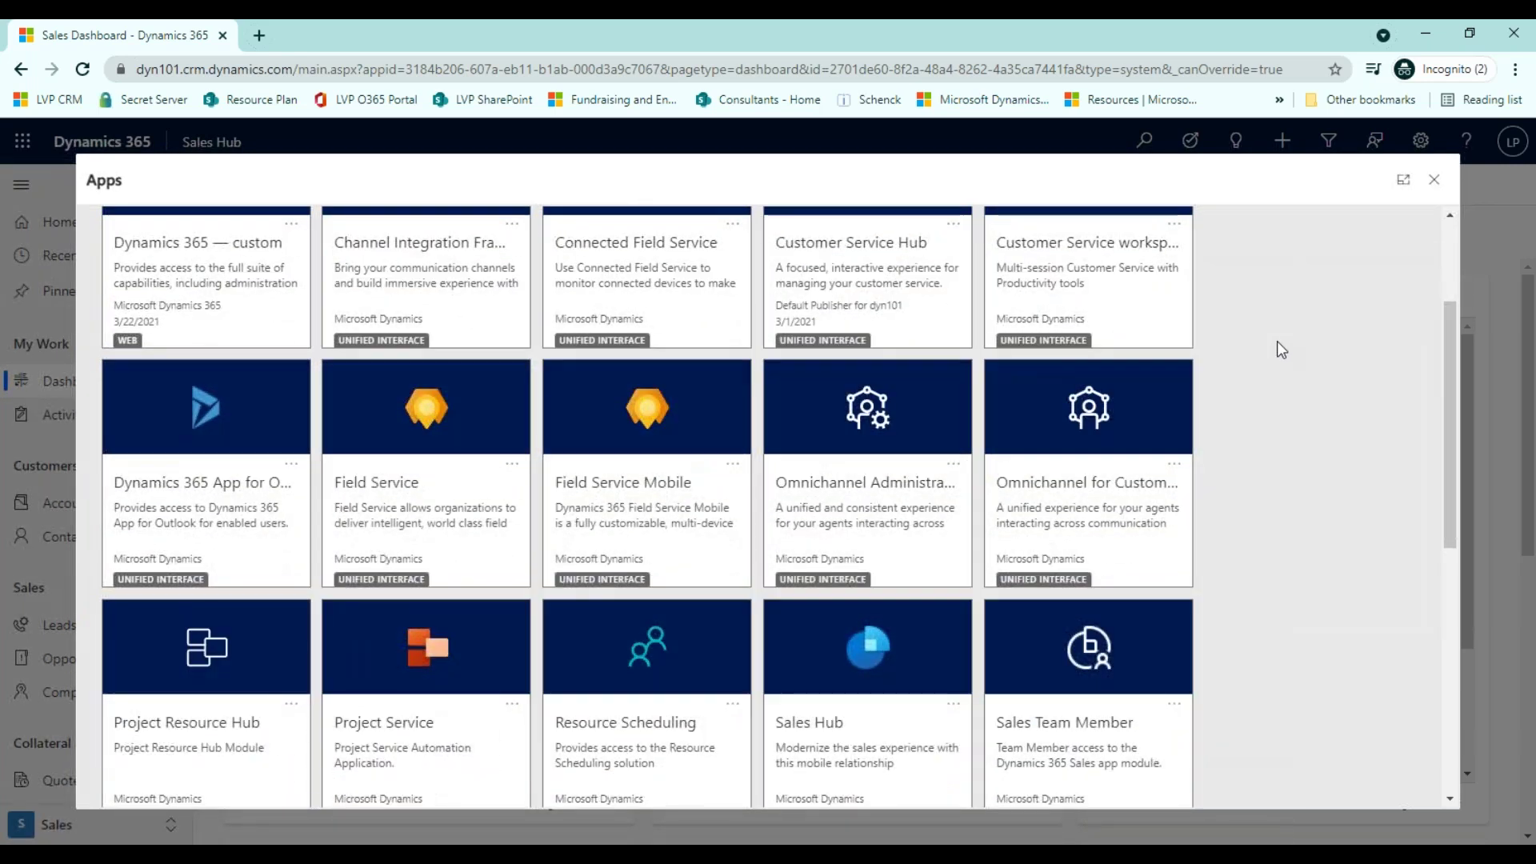
pyautogui.scroll(-2, 1276, 356)
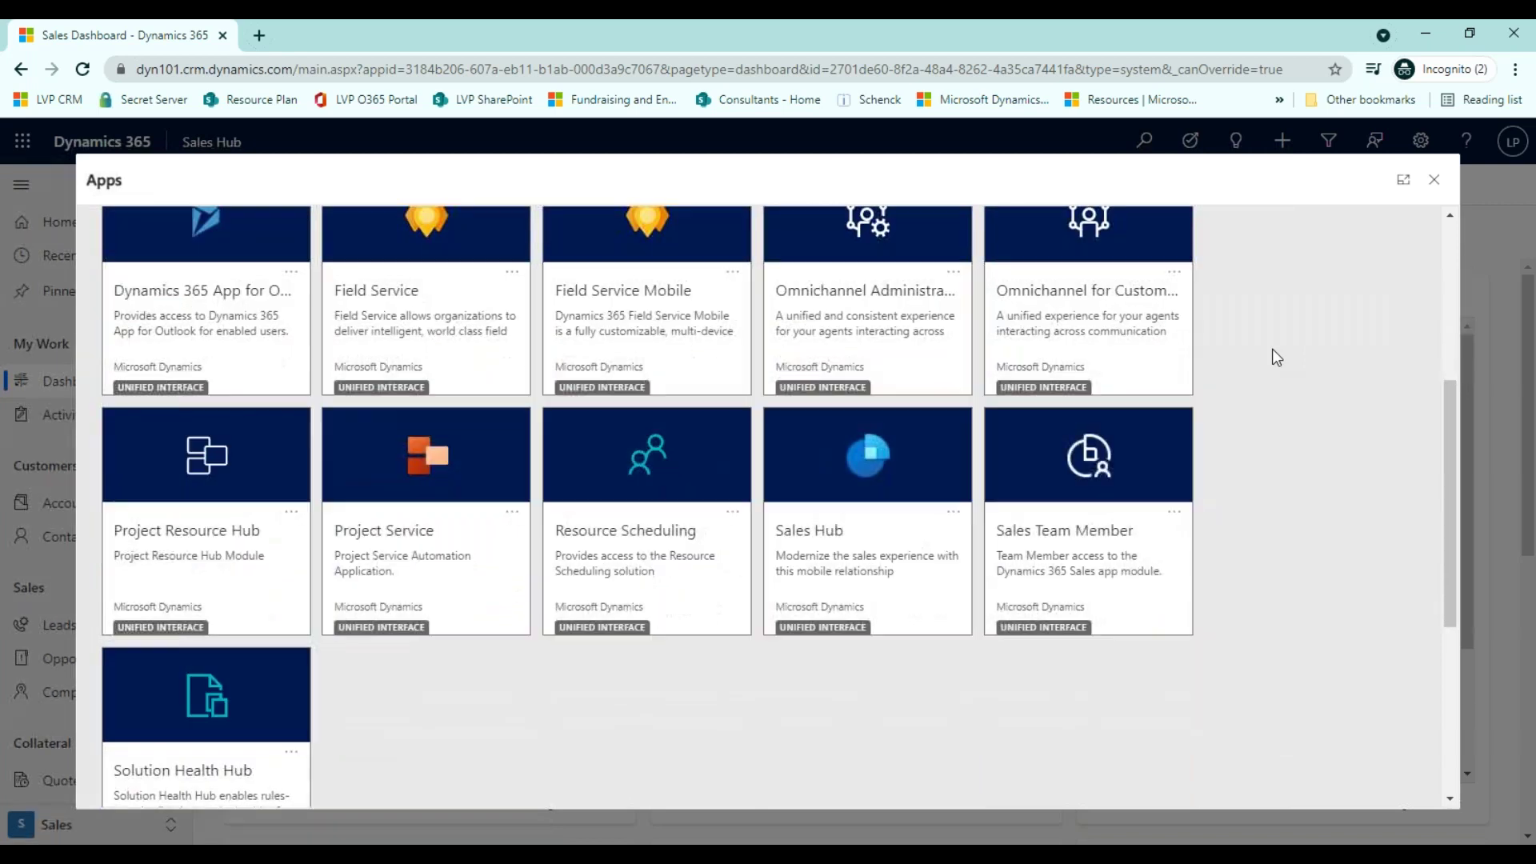
pyautogui.scroll(-3, 1276, 357)
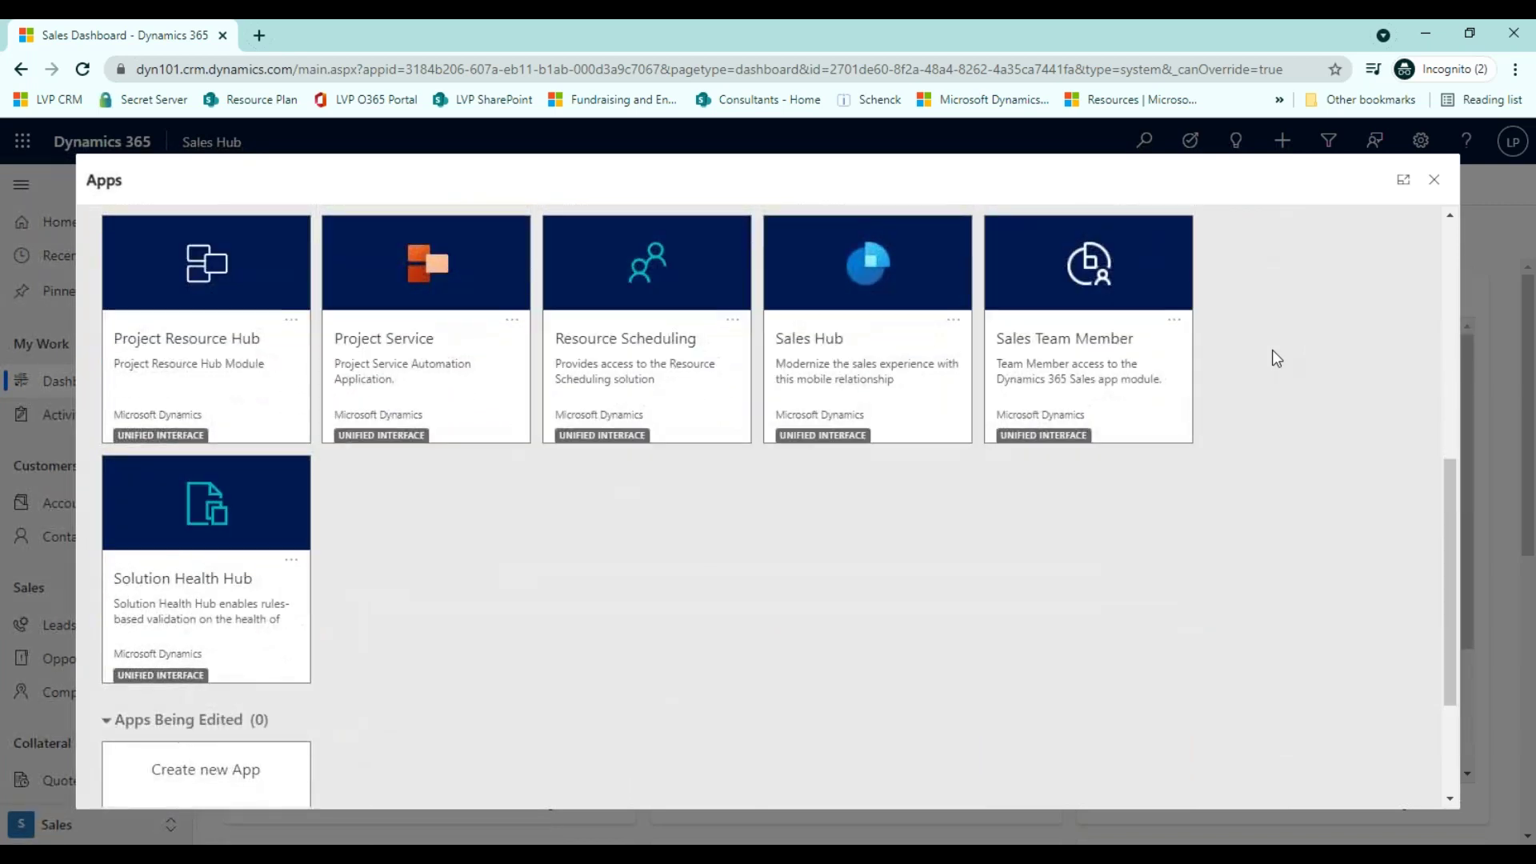
pyautogui.scroll(10, 1274, 356)
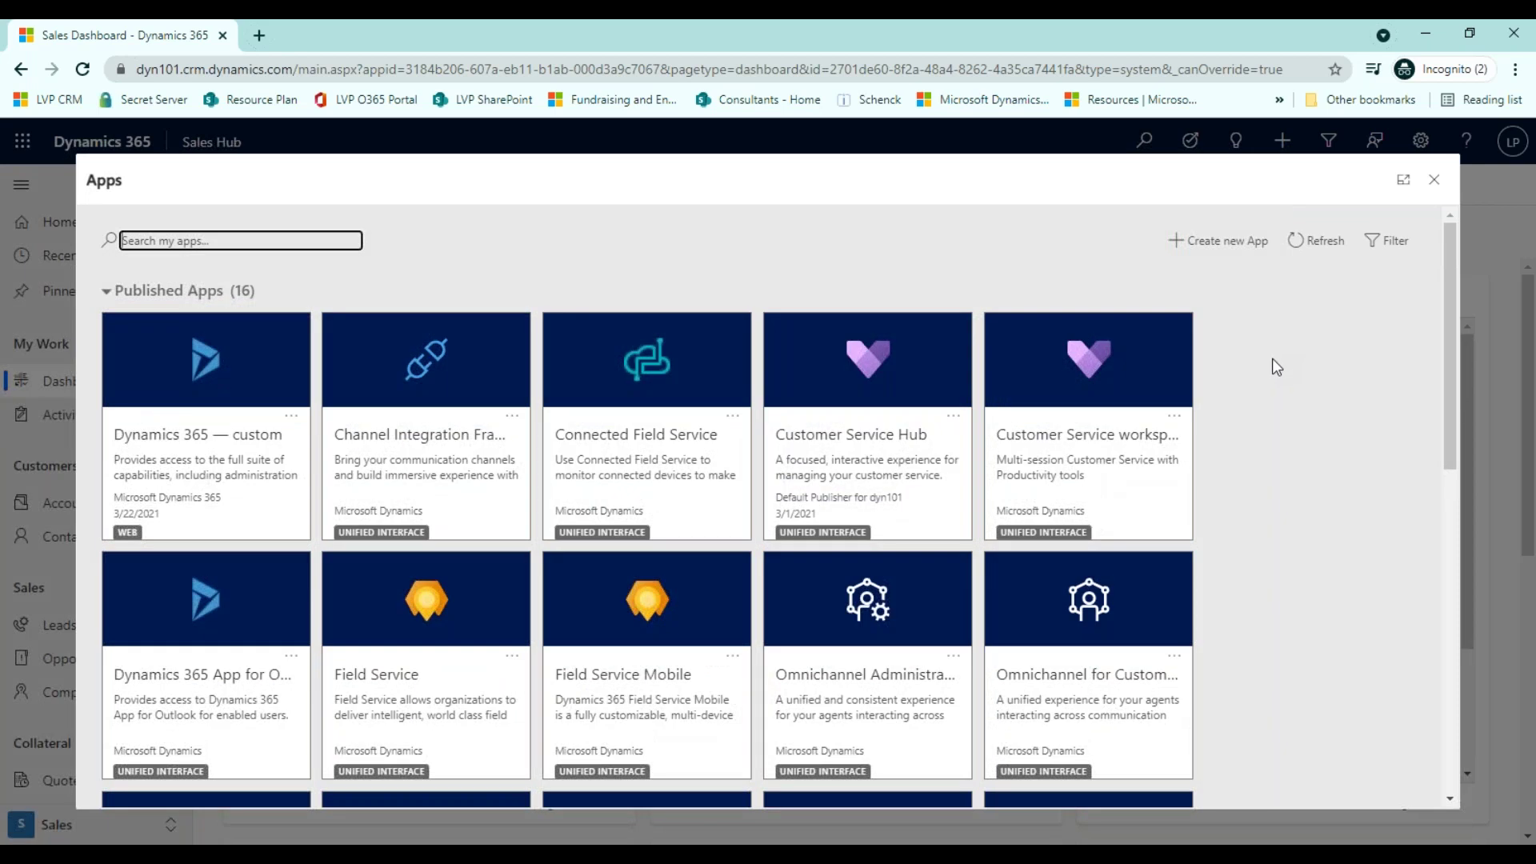
pyautogui.click(1434, 179)
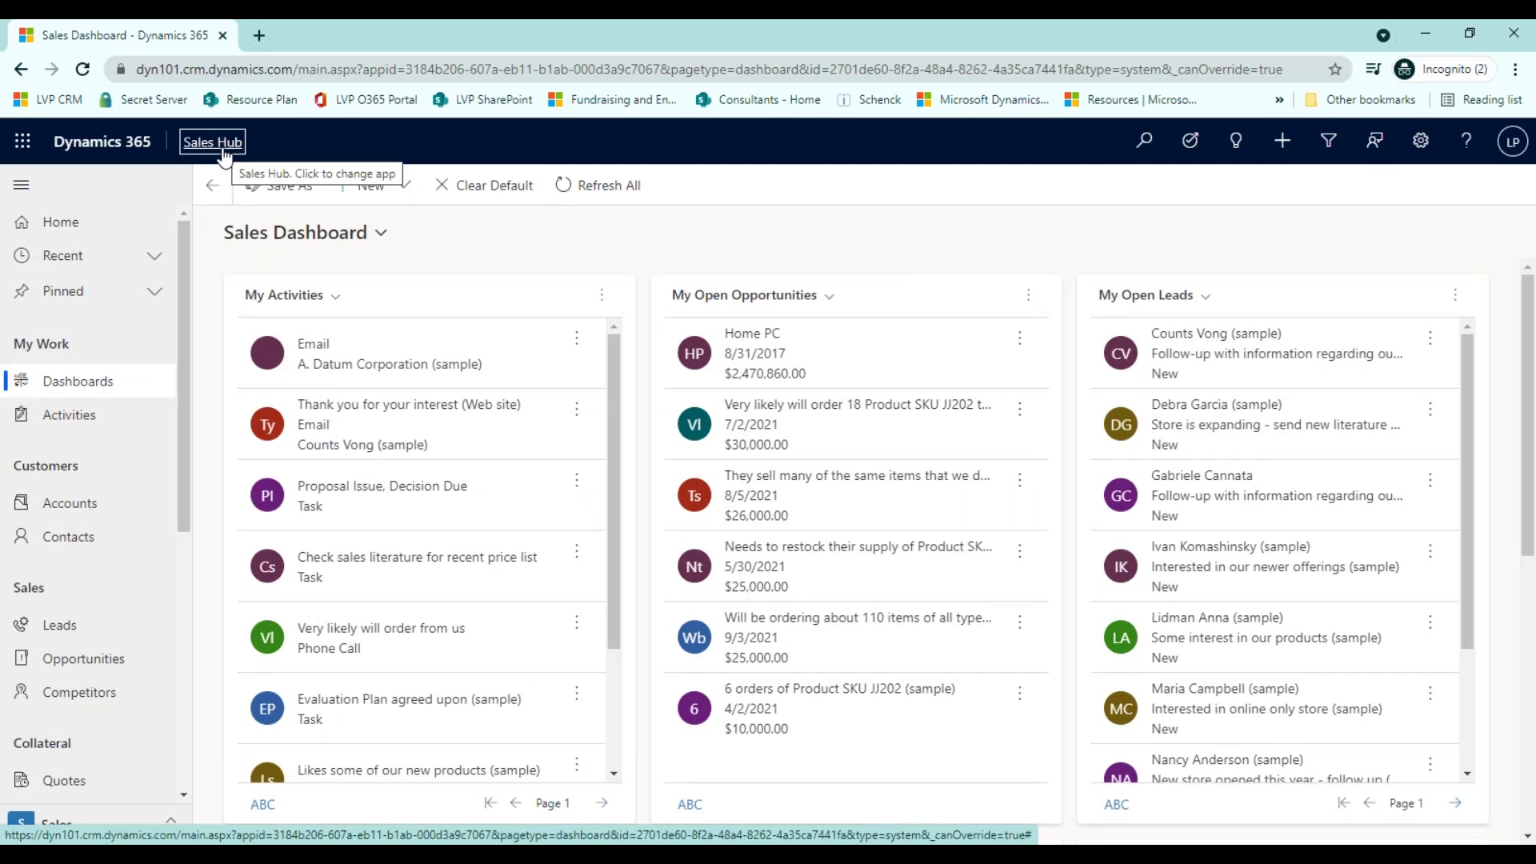
# Recheck the apps list, then open the My Active Contacts view of 13 contacts
pyautogui.click(213, 142)
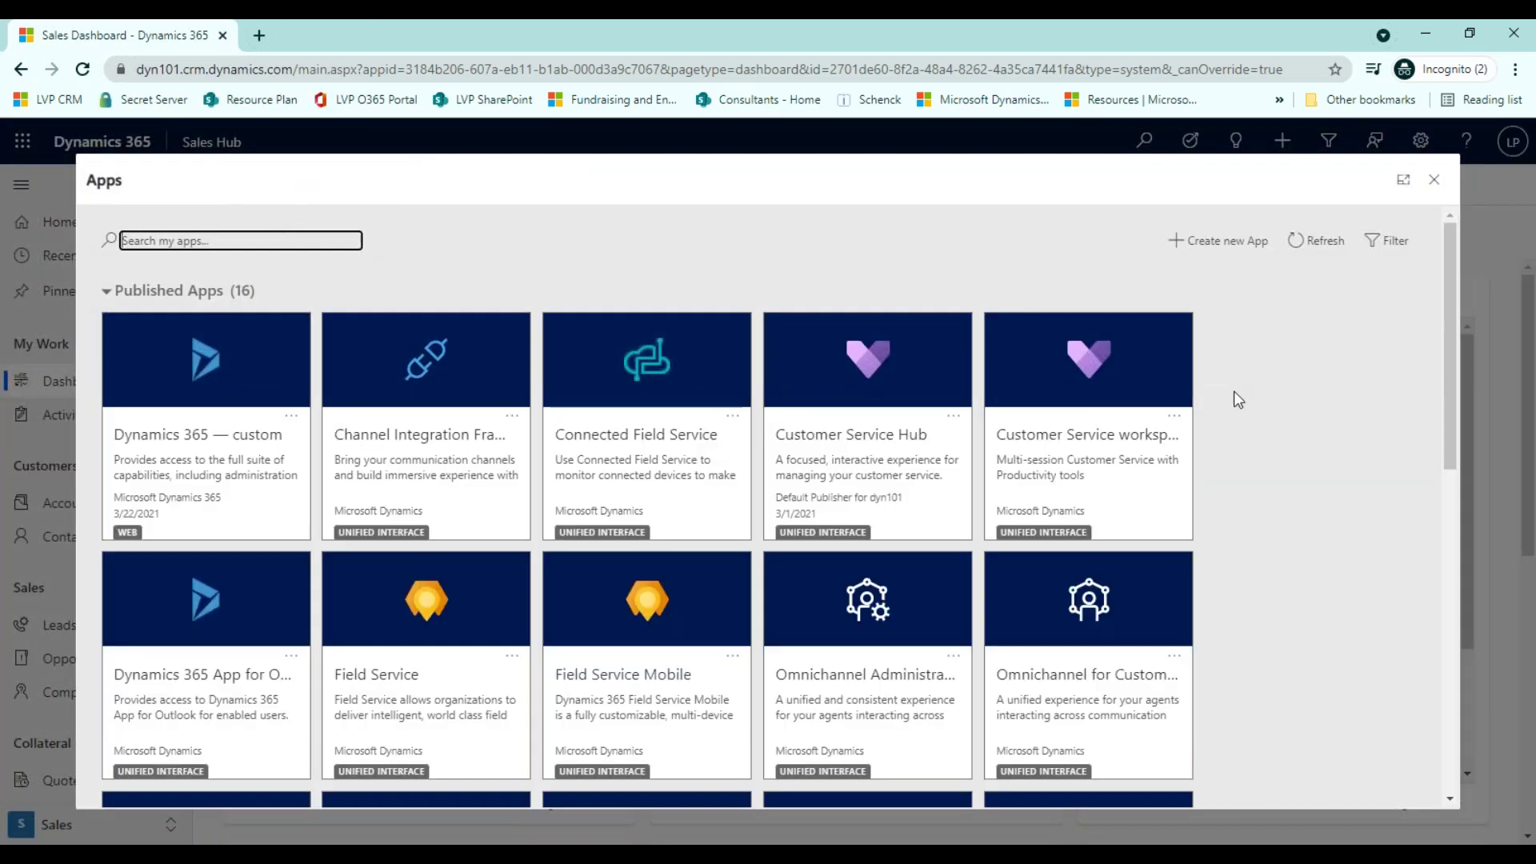
pyautogui.scroll(-5, 1232, 396)
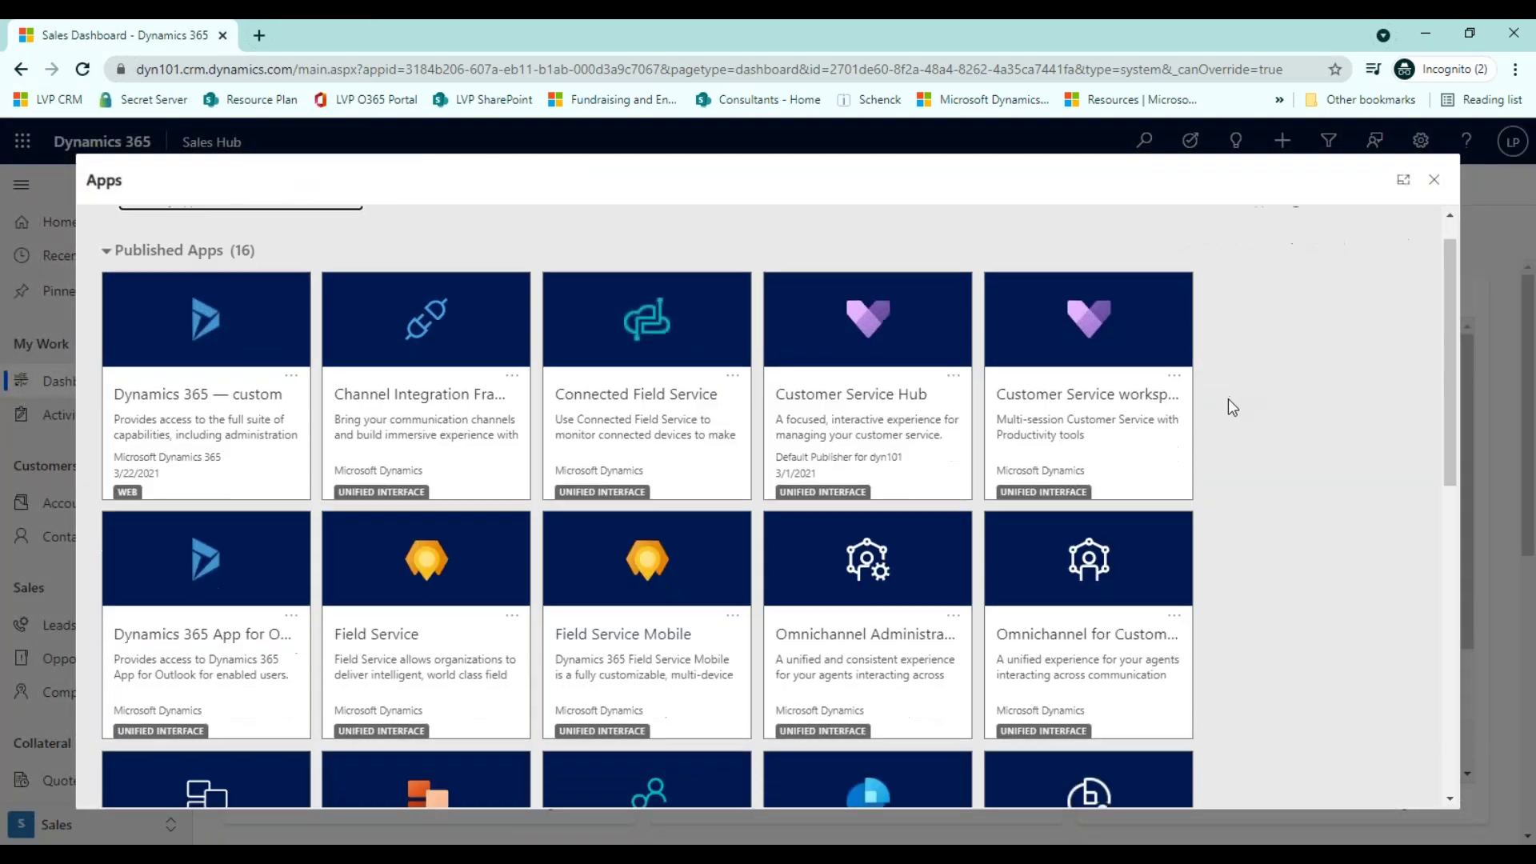
pyautogui.scroll(4, 1228, 400)
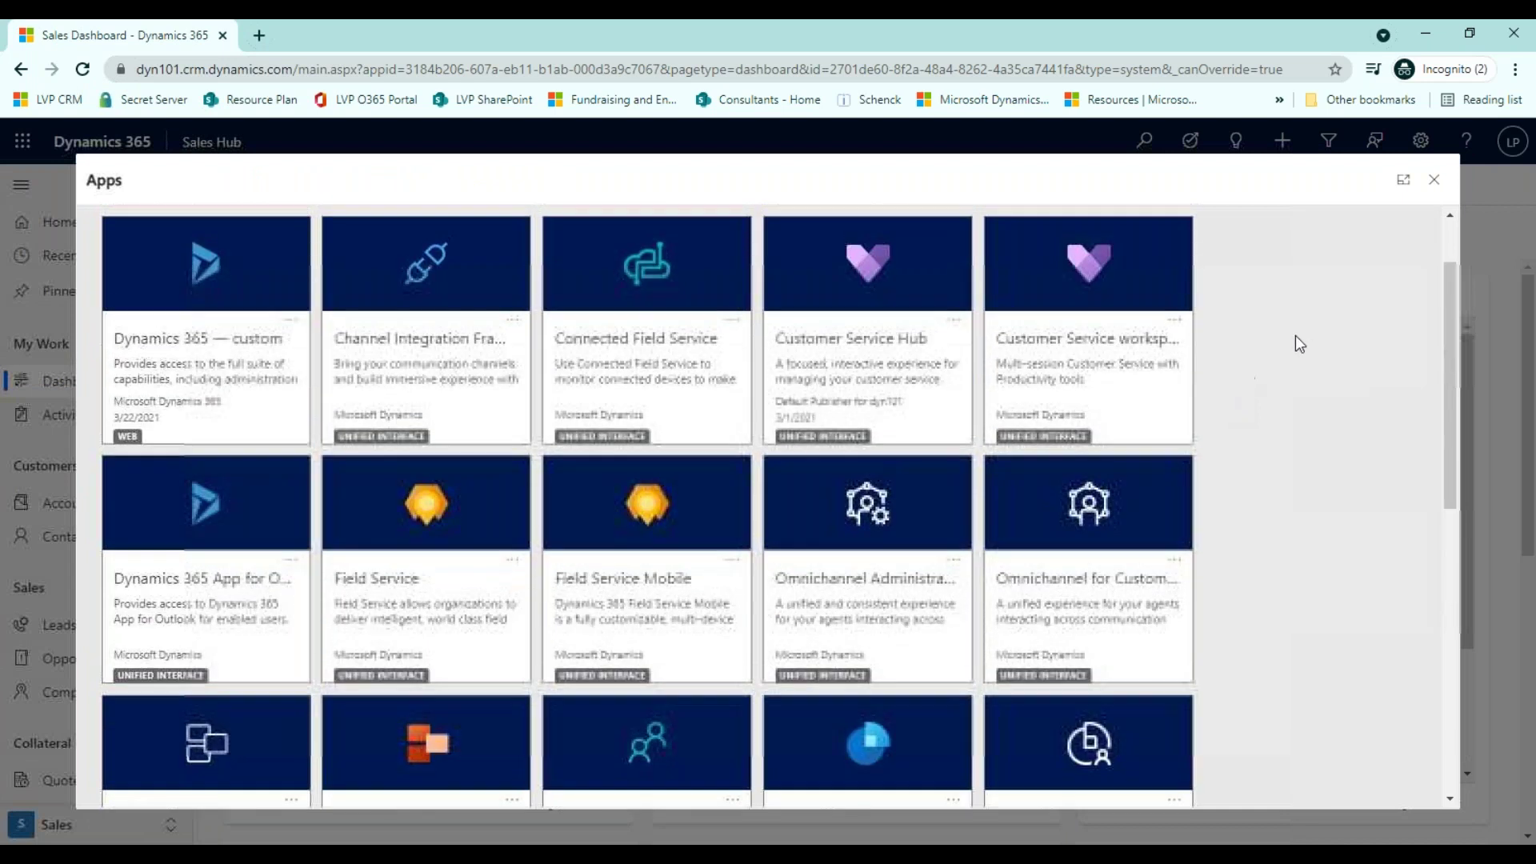
pyautogui.click(1434, 179)
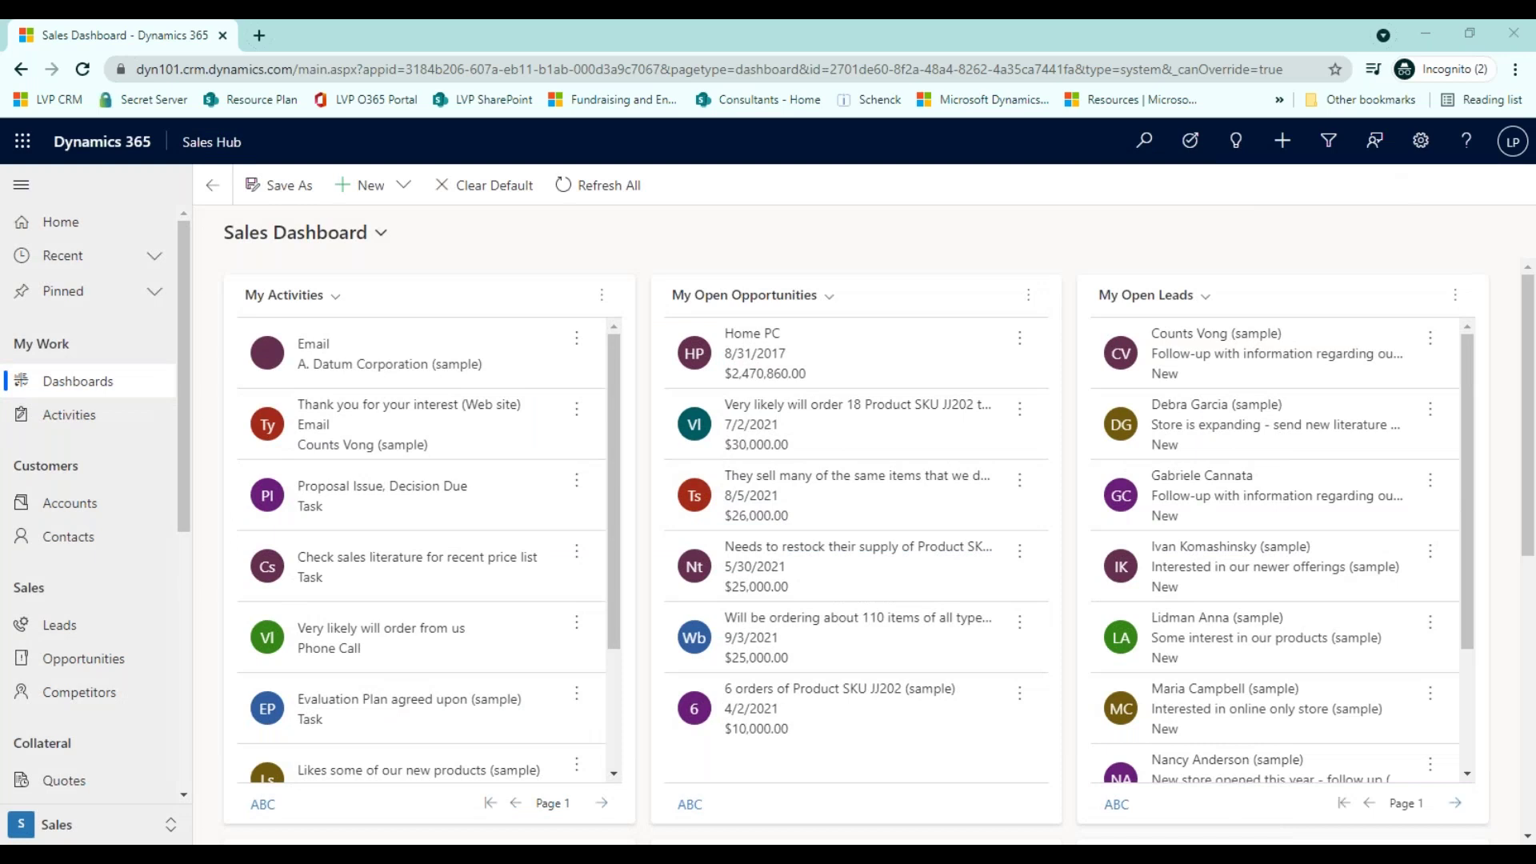
pyautogui.click(85, 538)
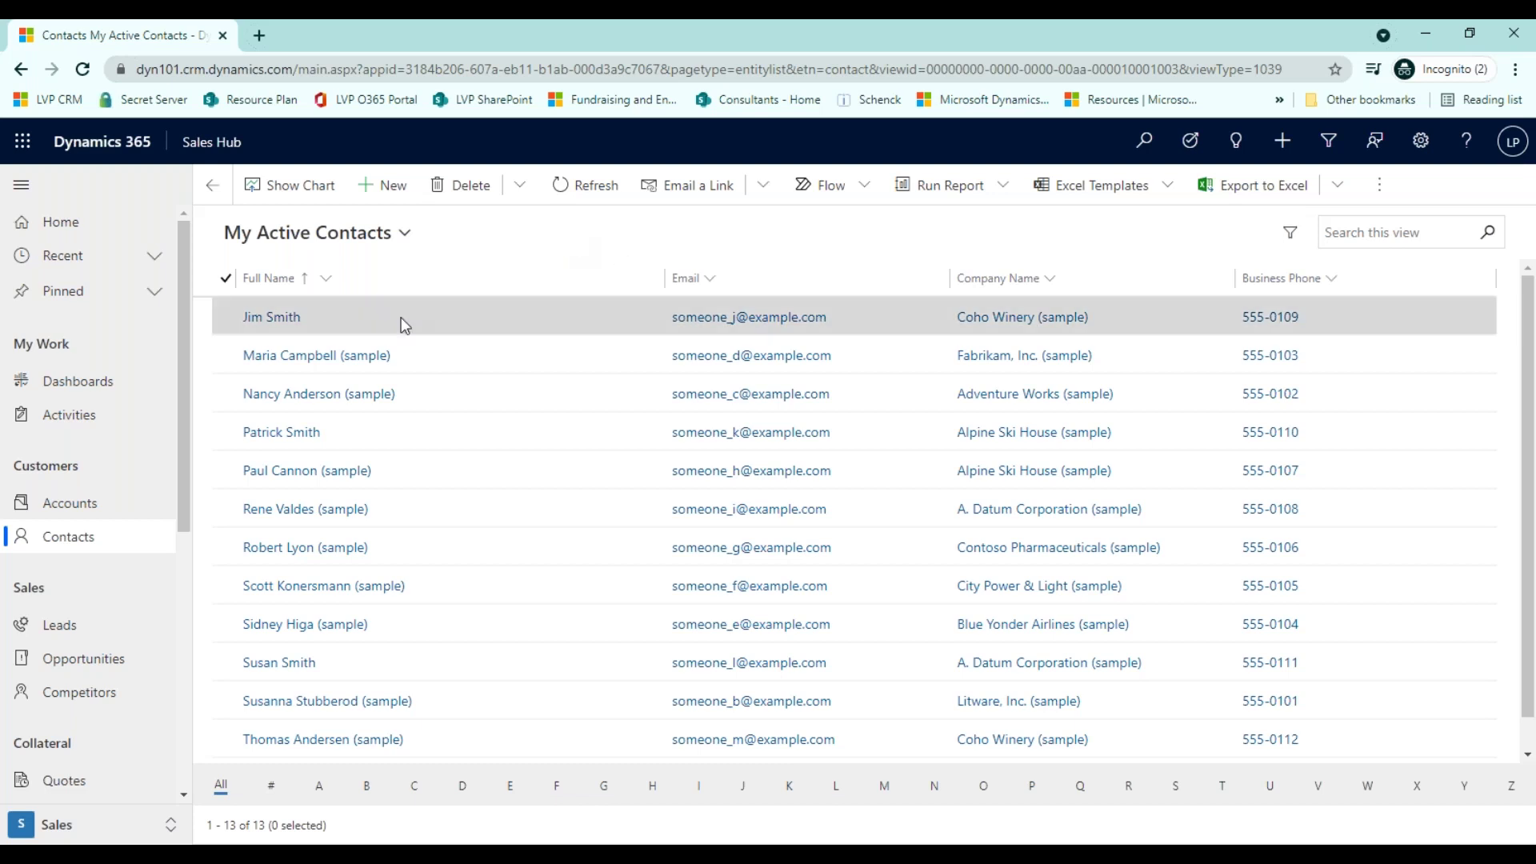
# Open the Coho Winery (sample) contact, check the area switcher, then return to the Sales Dashboard
pyautogui.click(272, 317)
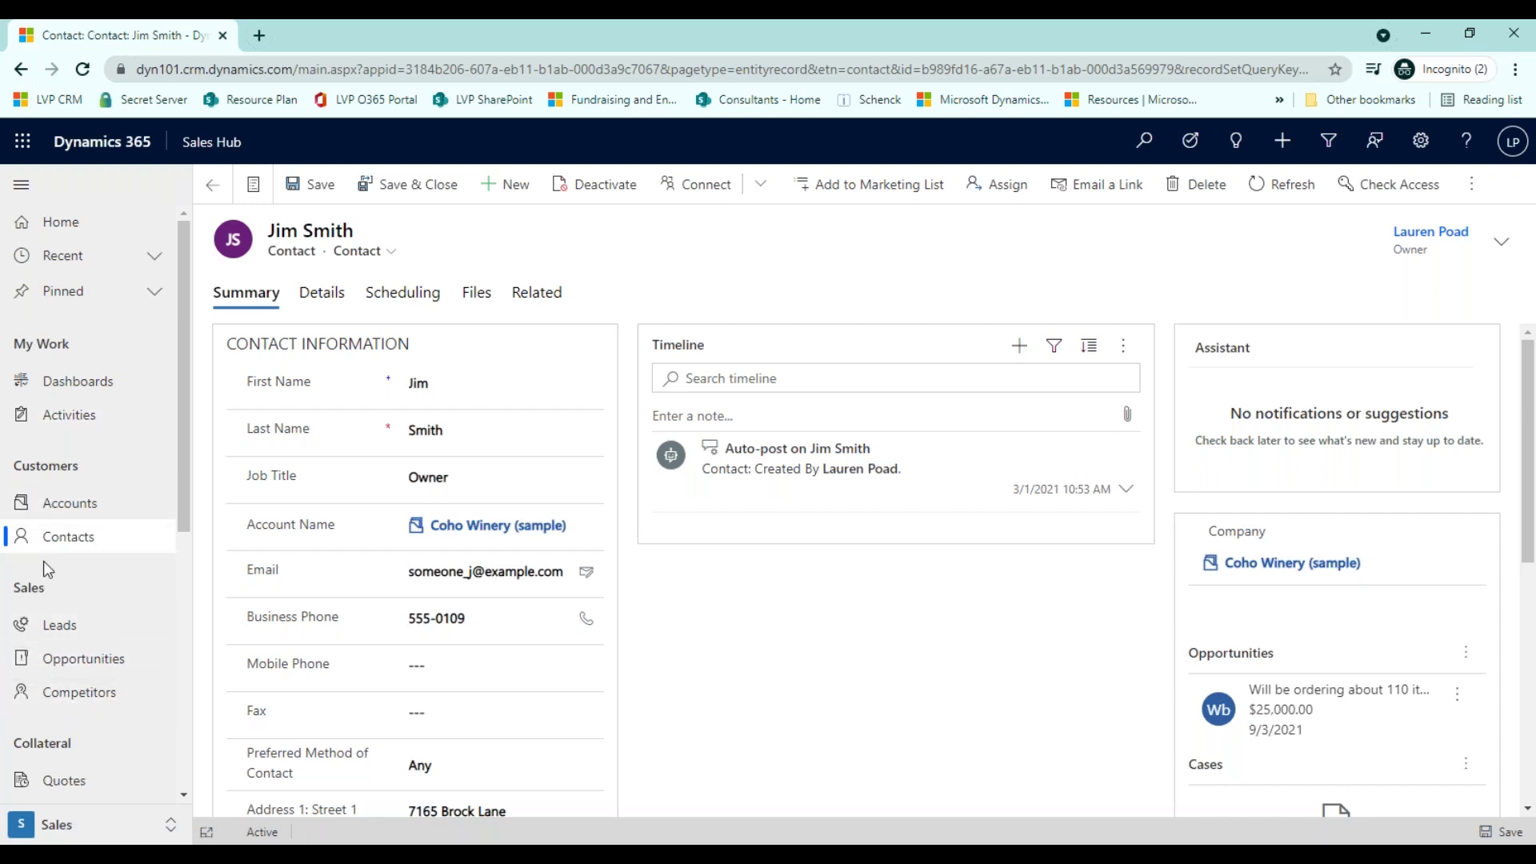
pyautogui.click(107, 832)
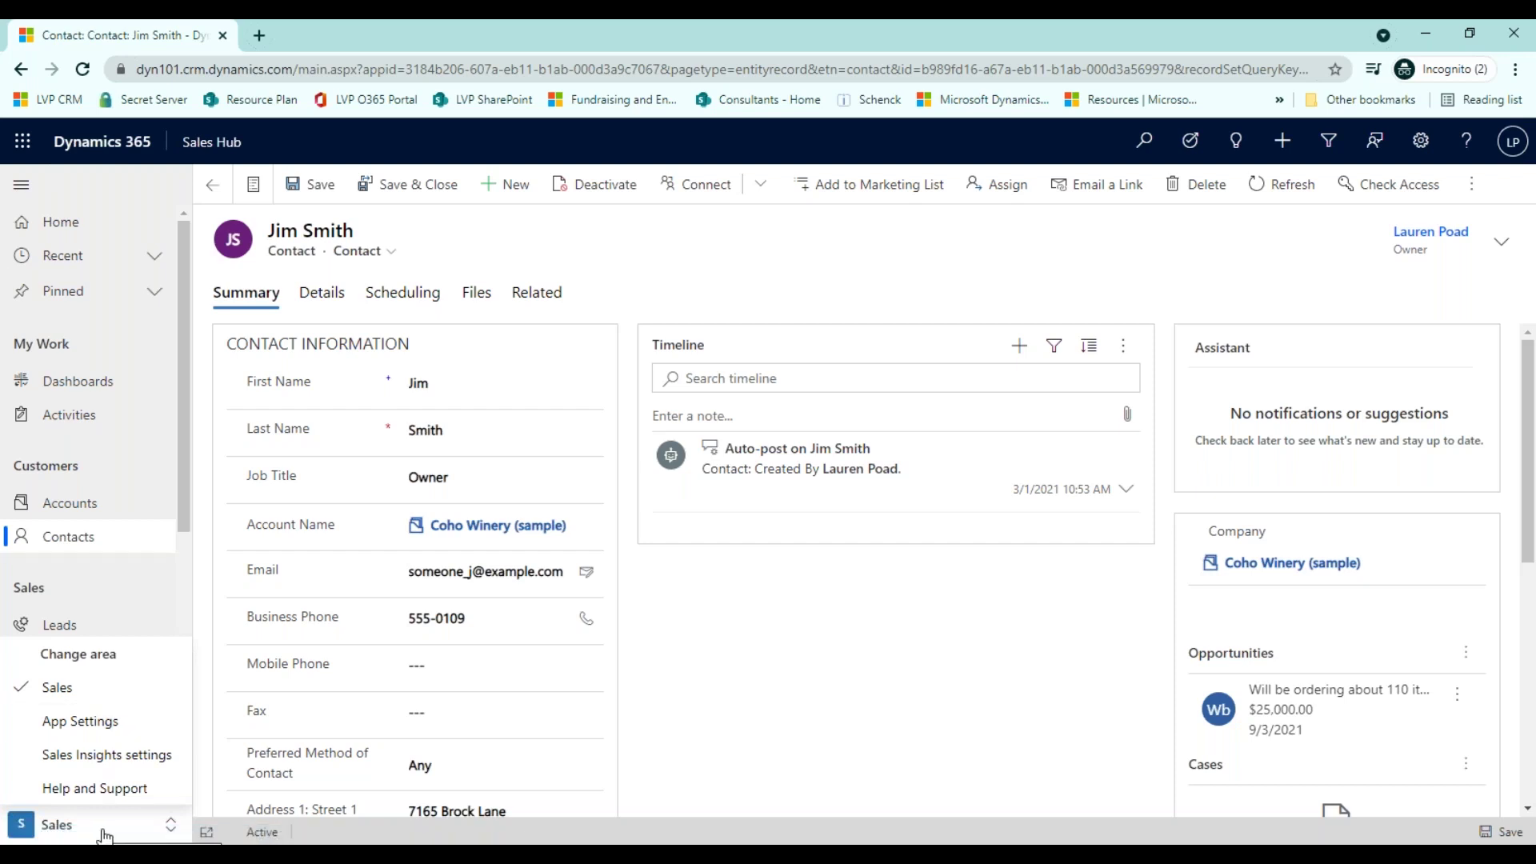
pyautogui.click(108, 832)
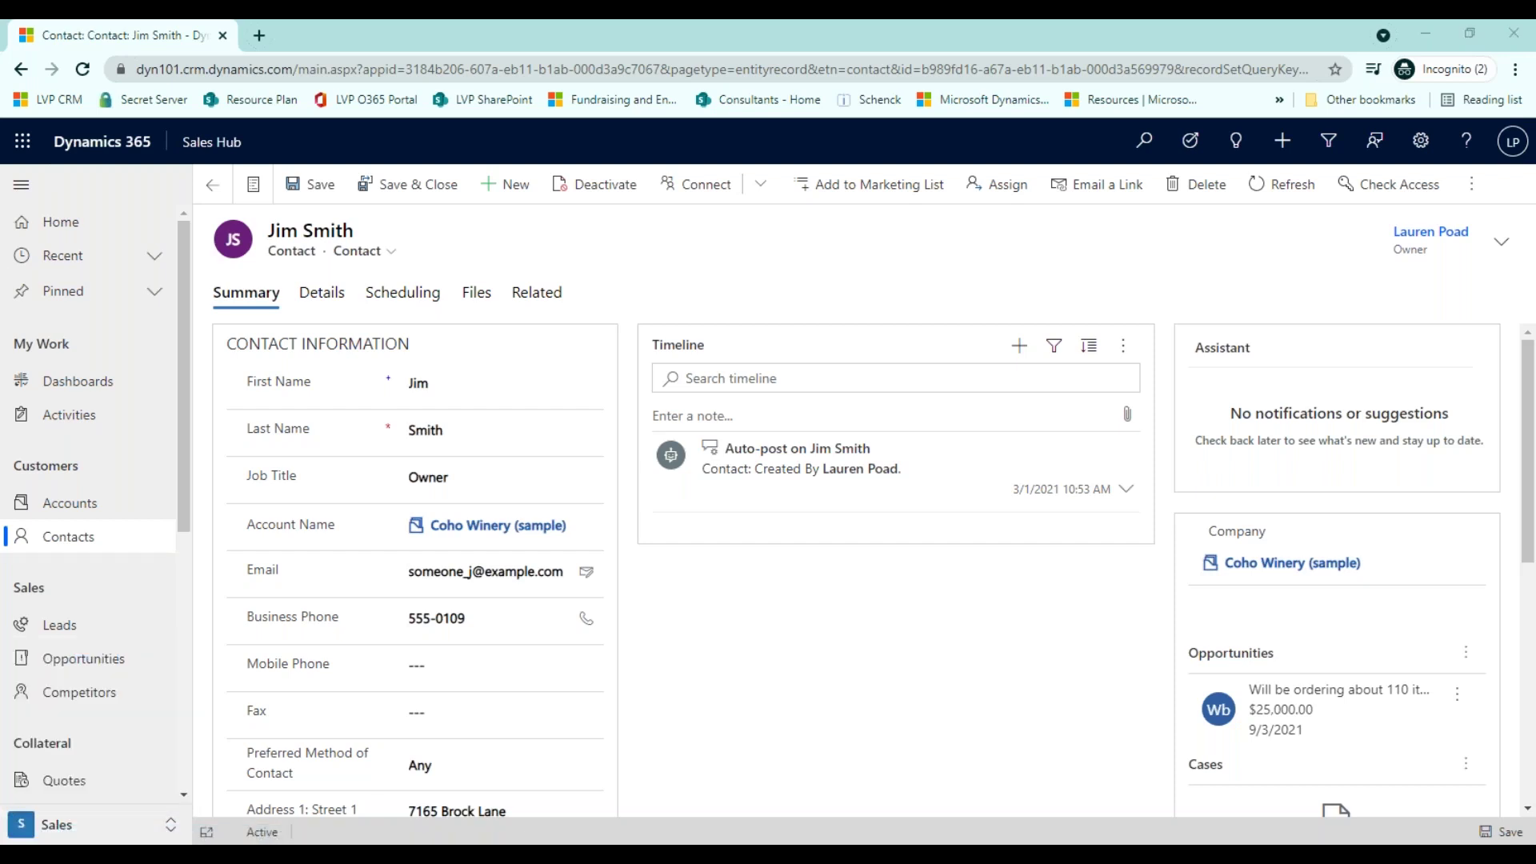
pyautogui.click(88, 232)
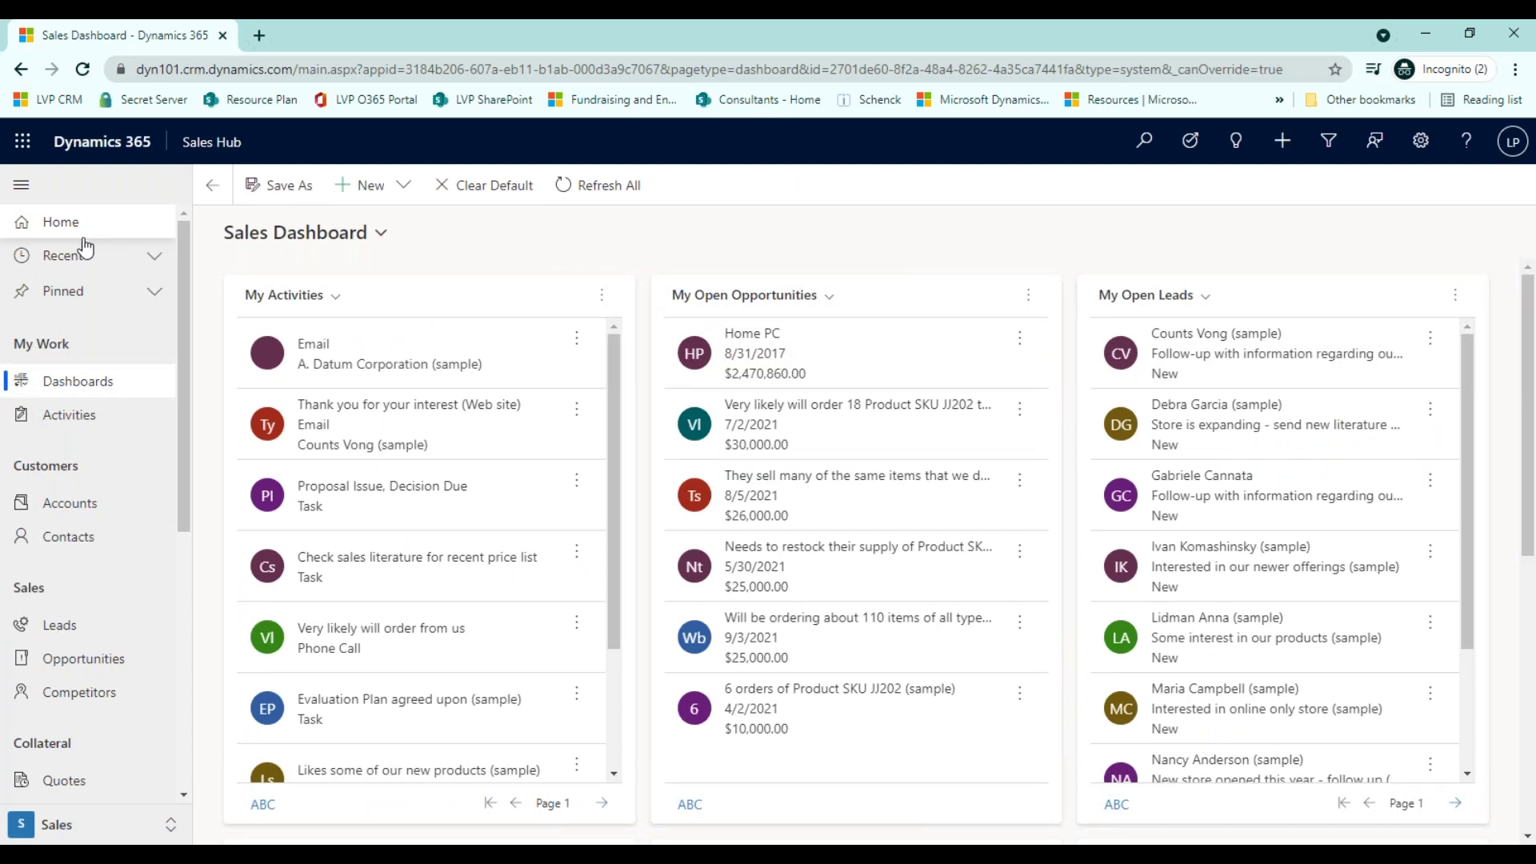
# Collapse the navigation pane to icons, then expand it again with labels
pyautogui.click(22, 190)
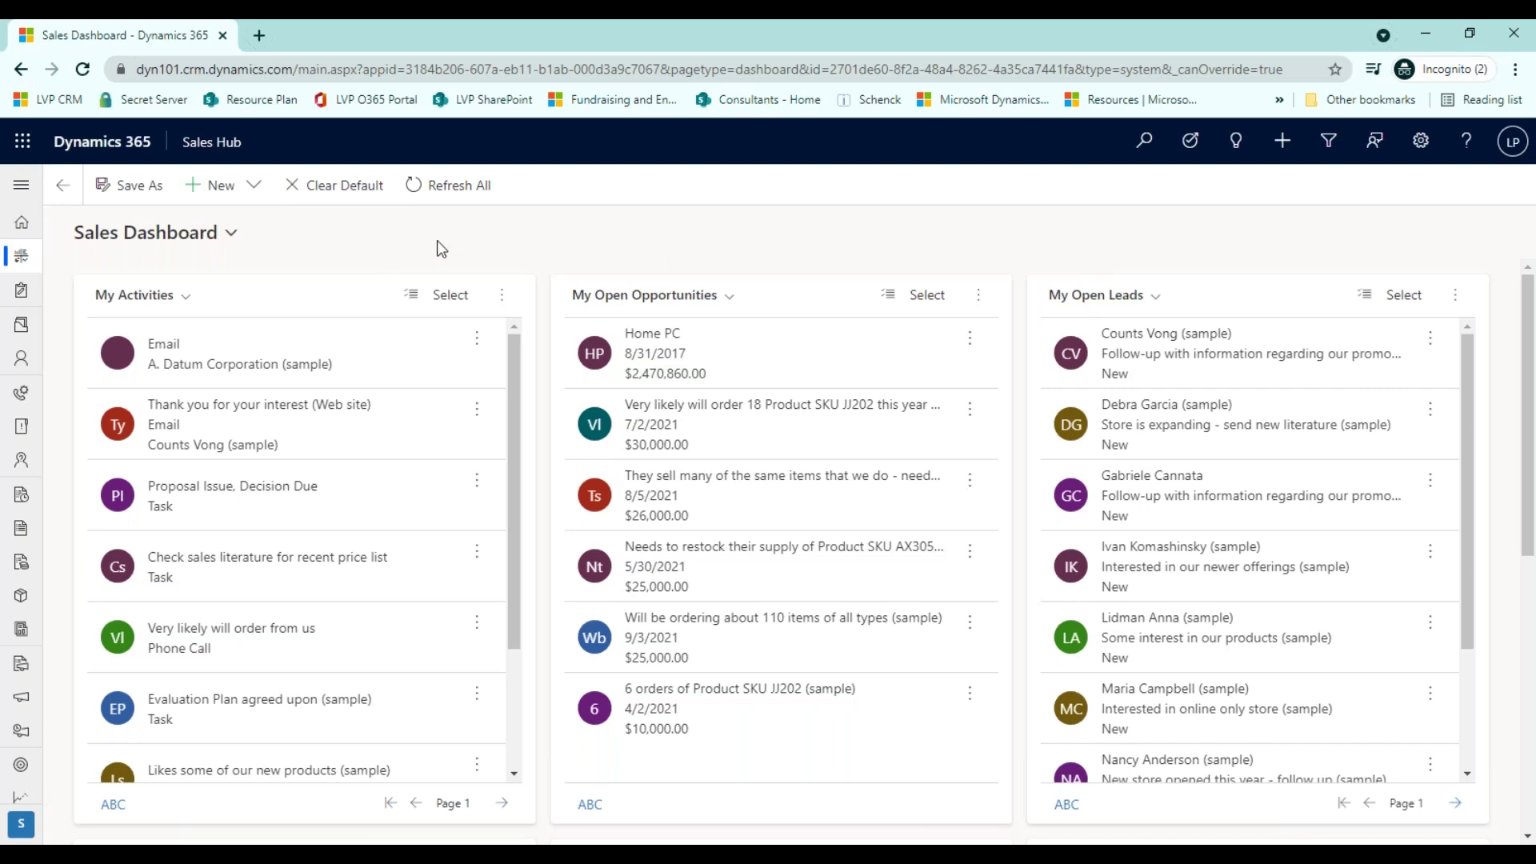
pyautogui.click(21, 186)
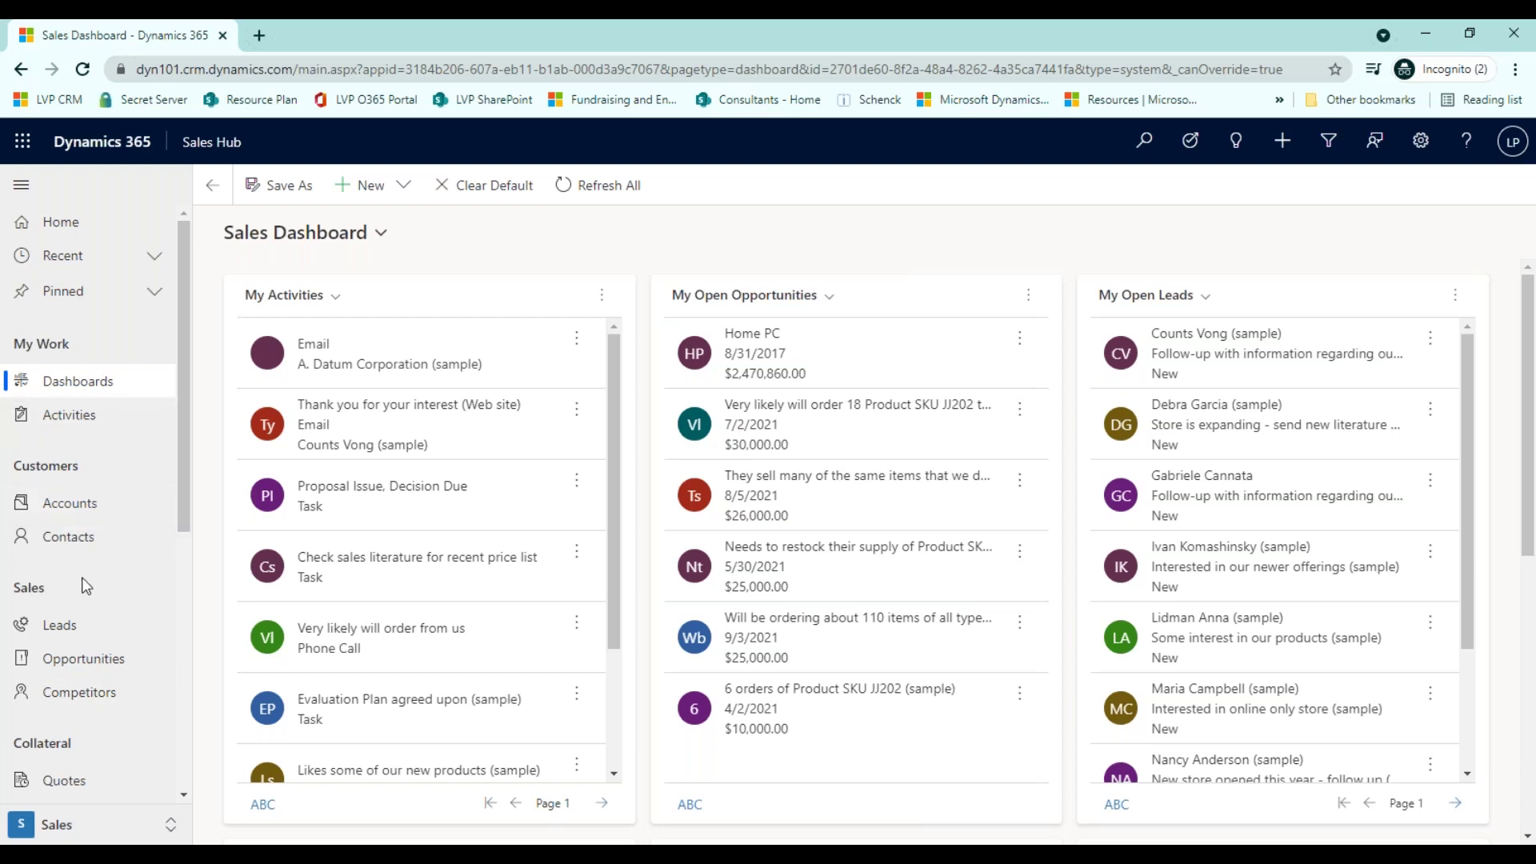
# Reopen the Coho Winery contact from Recent, pin it, and open it from Pinned
pyautogui.click(118, 256)
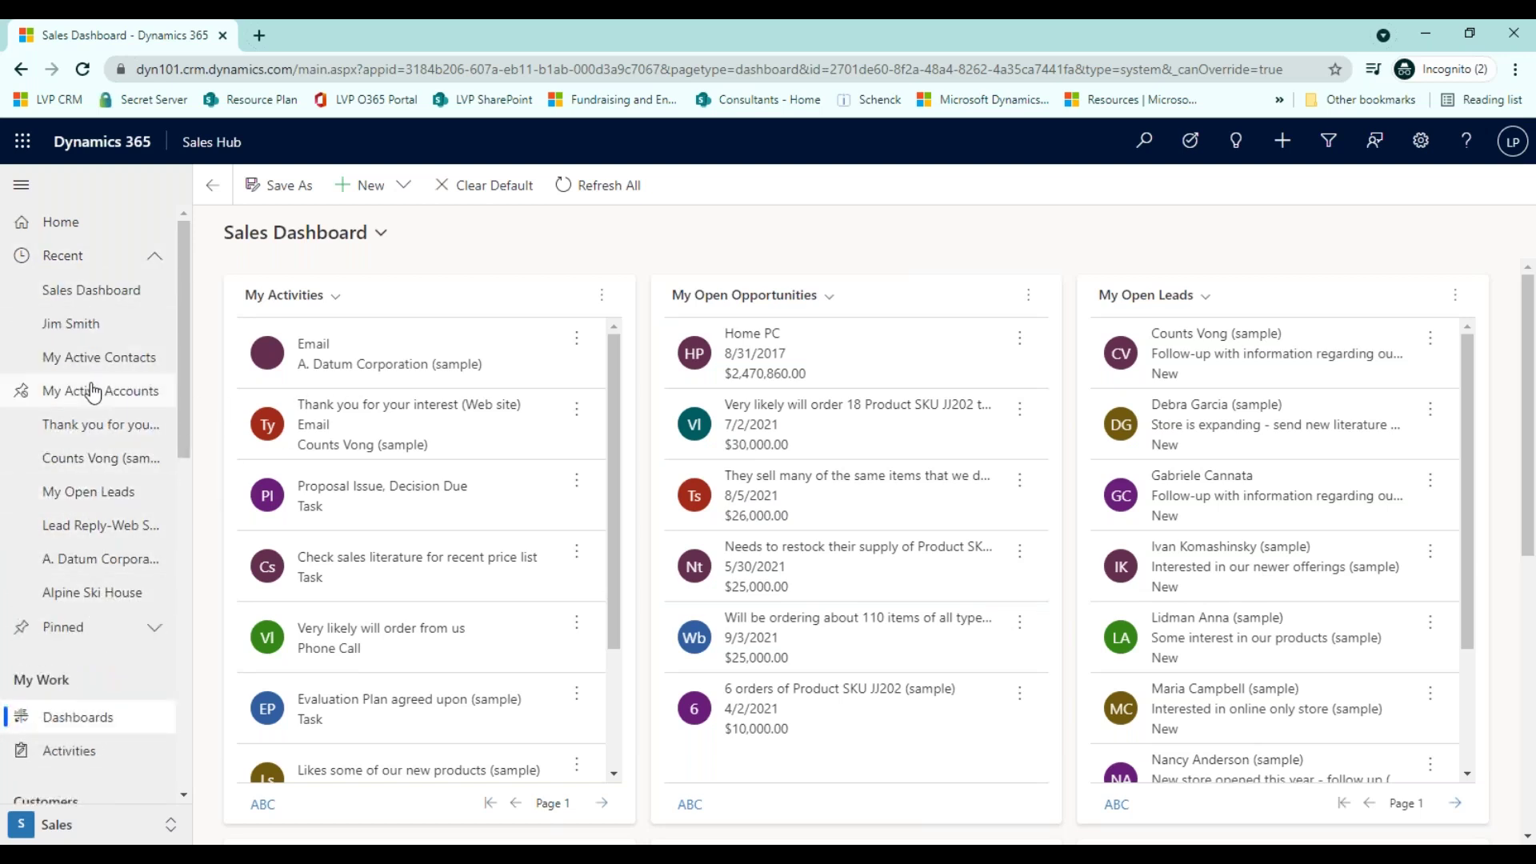
pyautogui.click(100, 329)
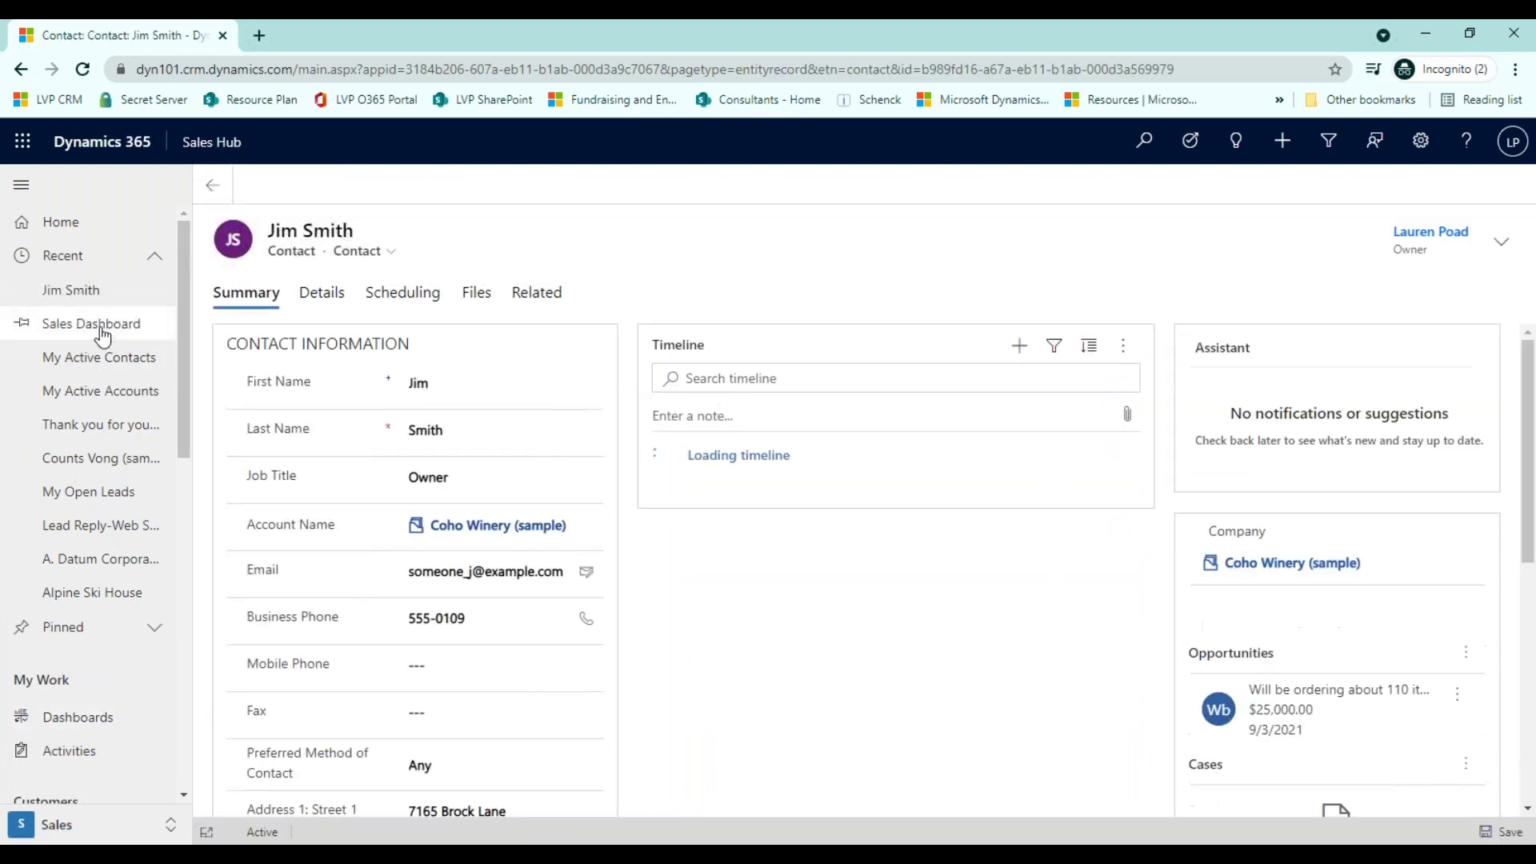
pyautogui.click(18, 324)
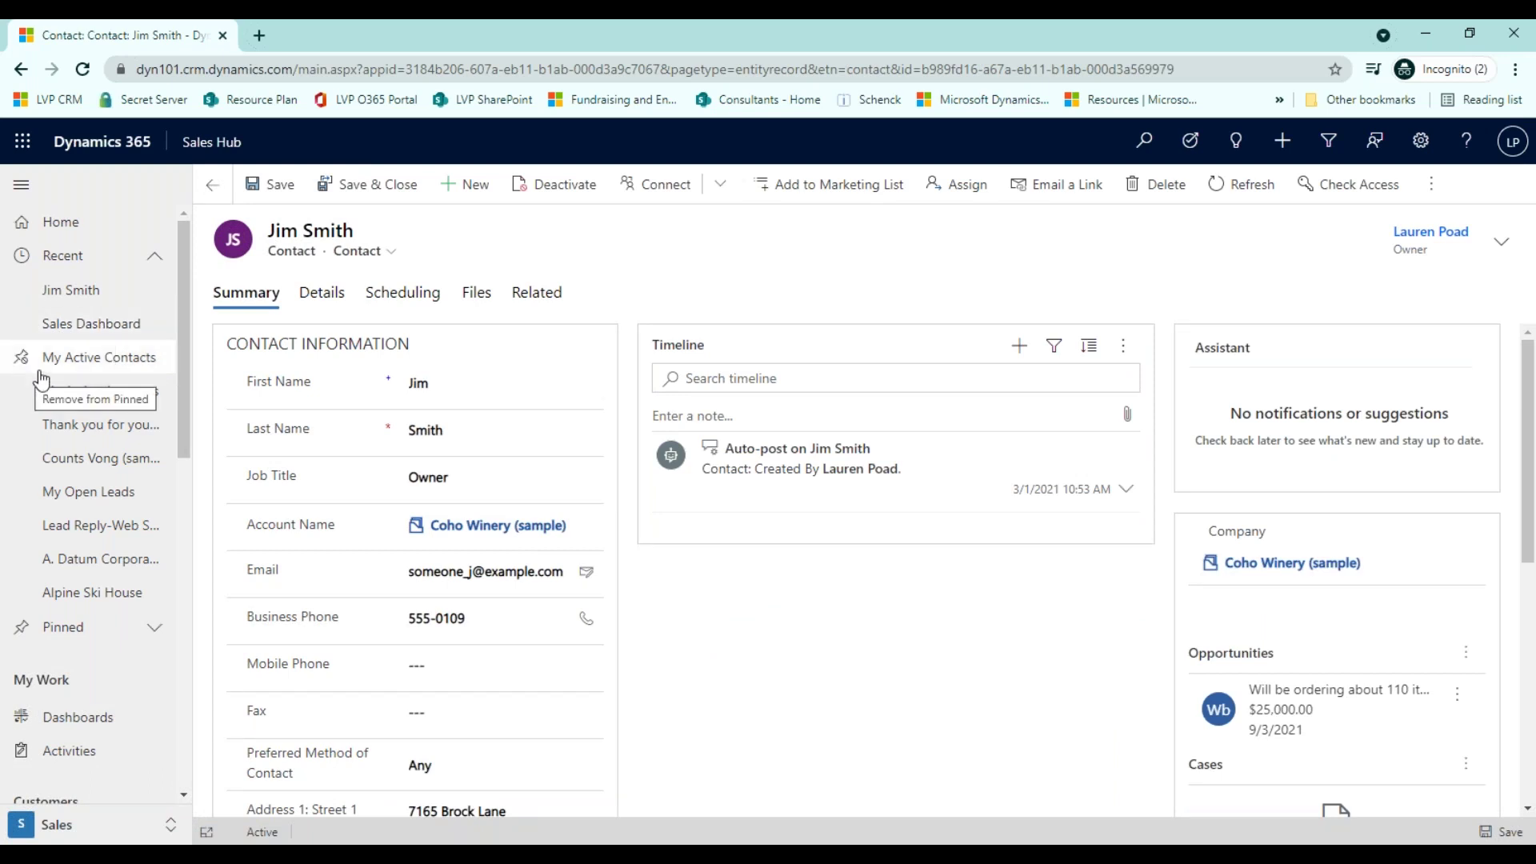
pyautogui.click(120, 257)
pyautogui.click(92, 296)
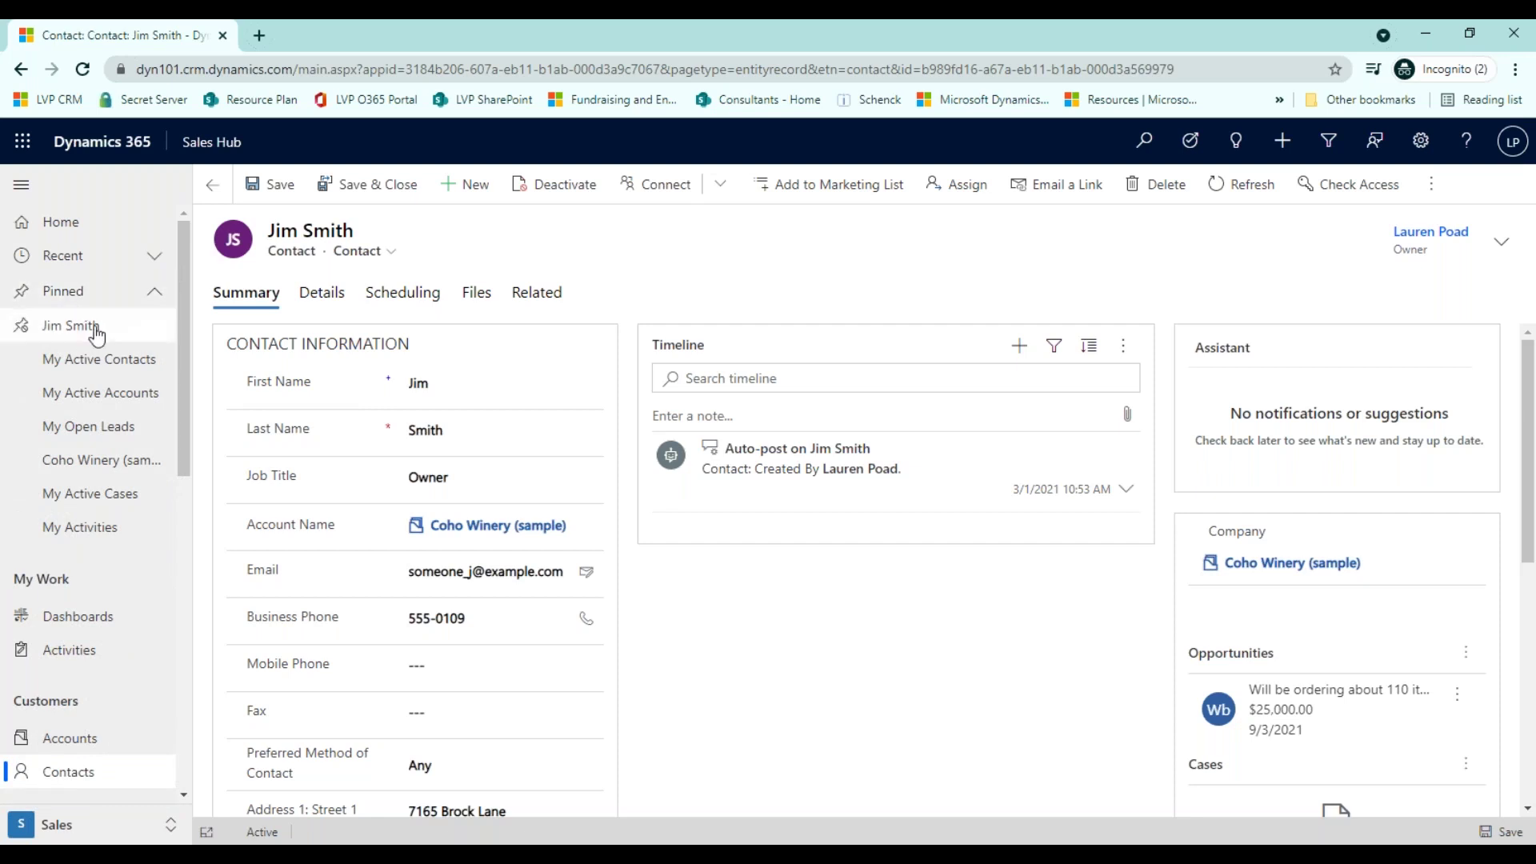
pyautogui.click(95, 328)
# Open the pinned My Active Contacts view and reload the contacts list from navigation
pyautogui.click(99, 360)
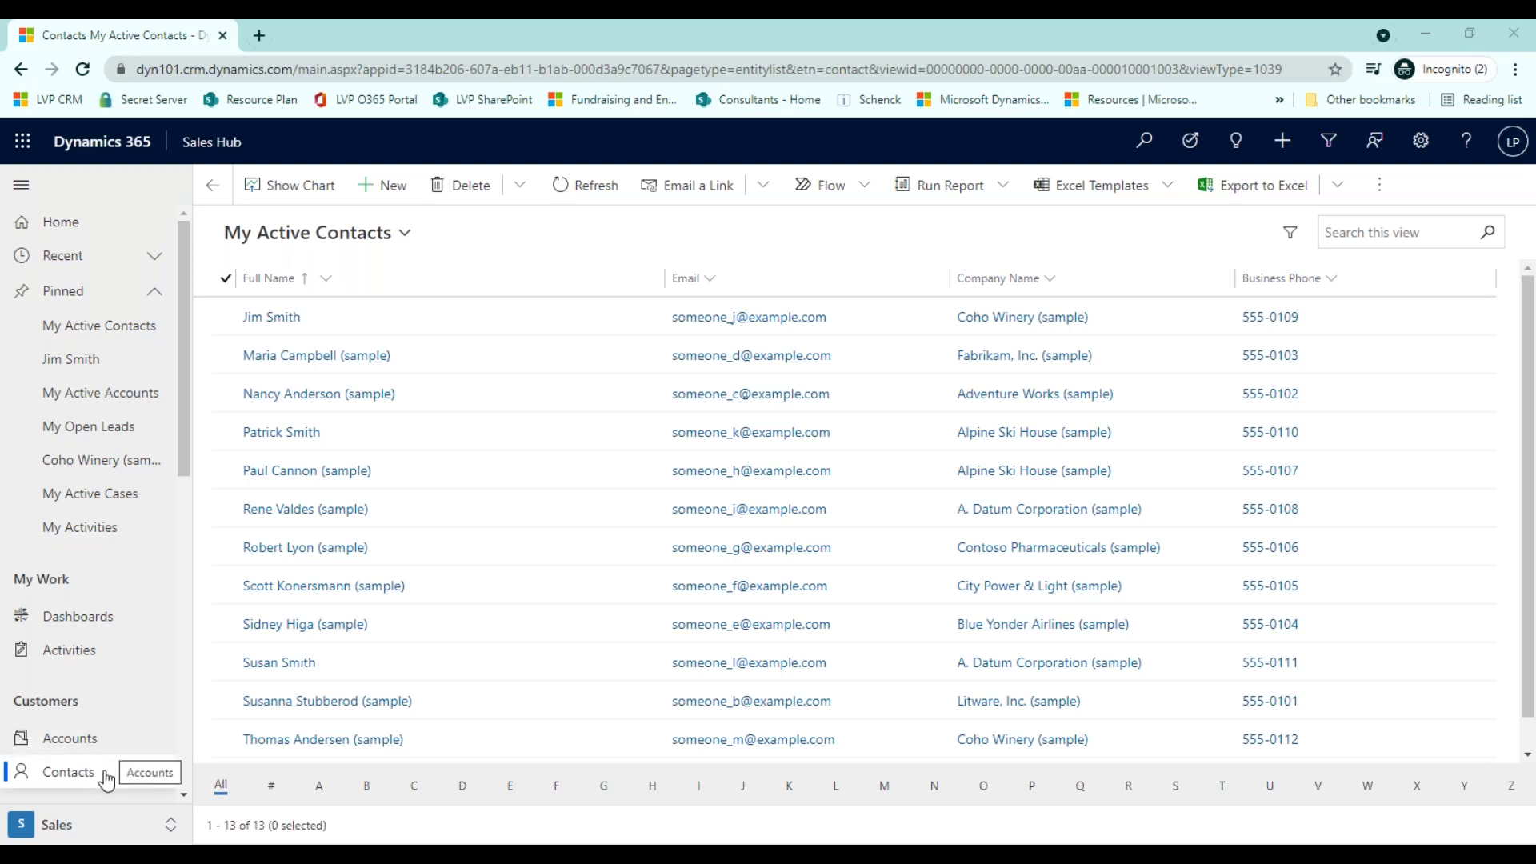
pyautogui.click(104, 773)
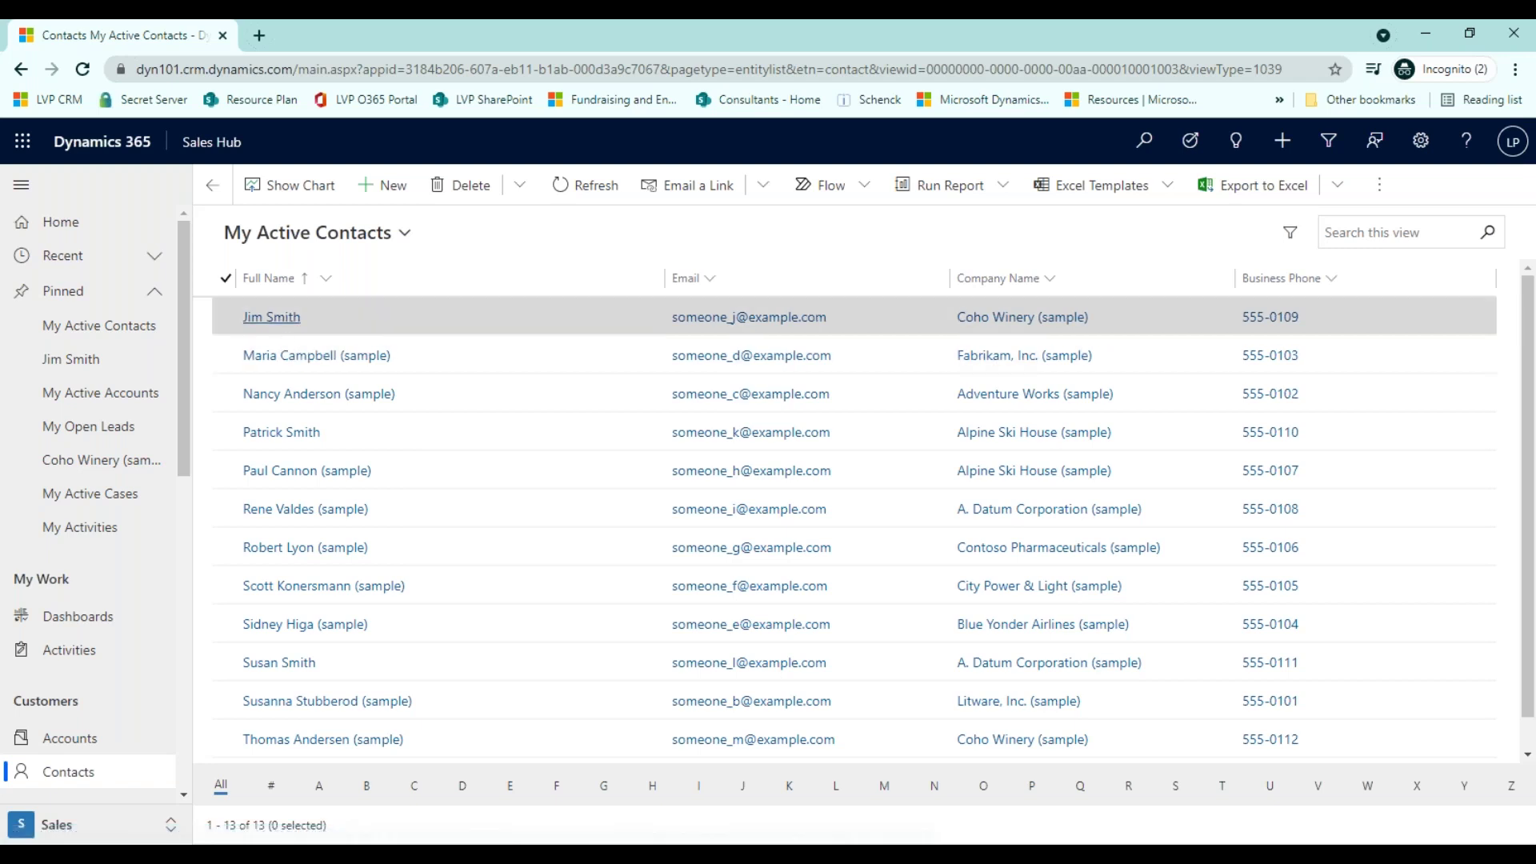
pyautogui.click(284, 327)
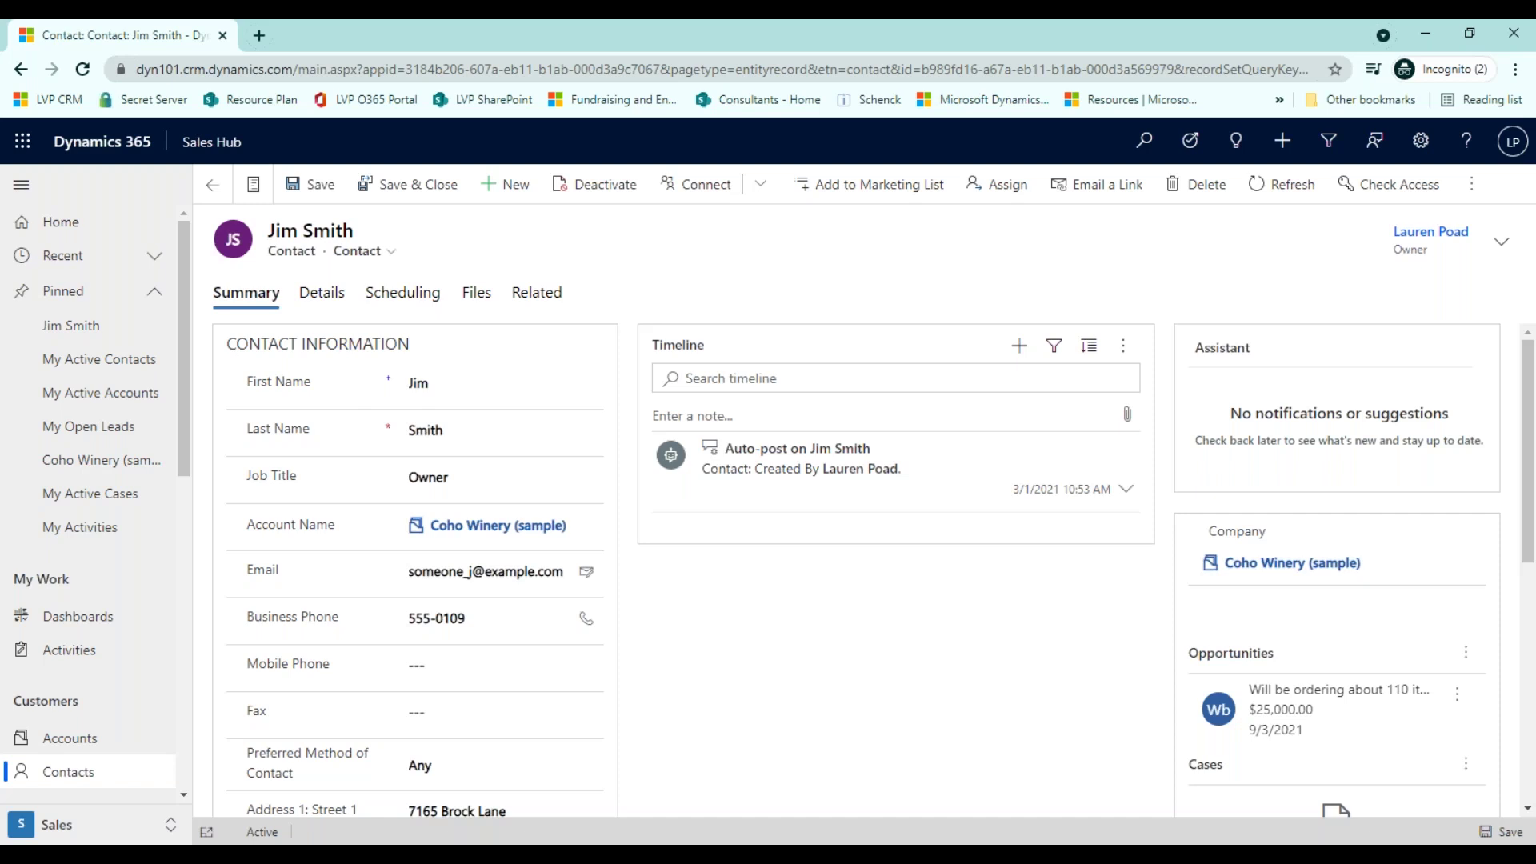
# Follow the contact's Account Name link to the Coho Winery (sample) account record
pyautogui.click(448, 526)
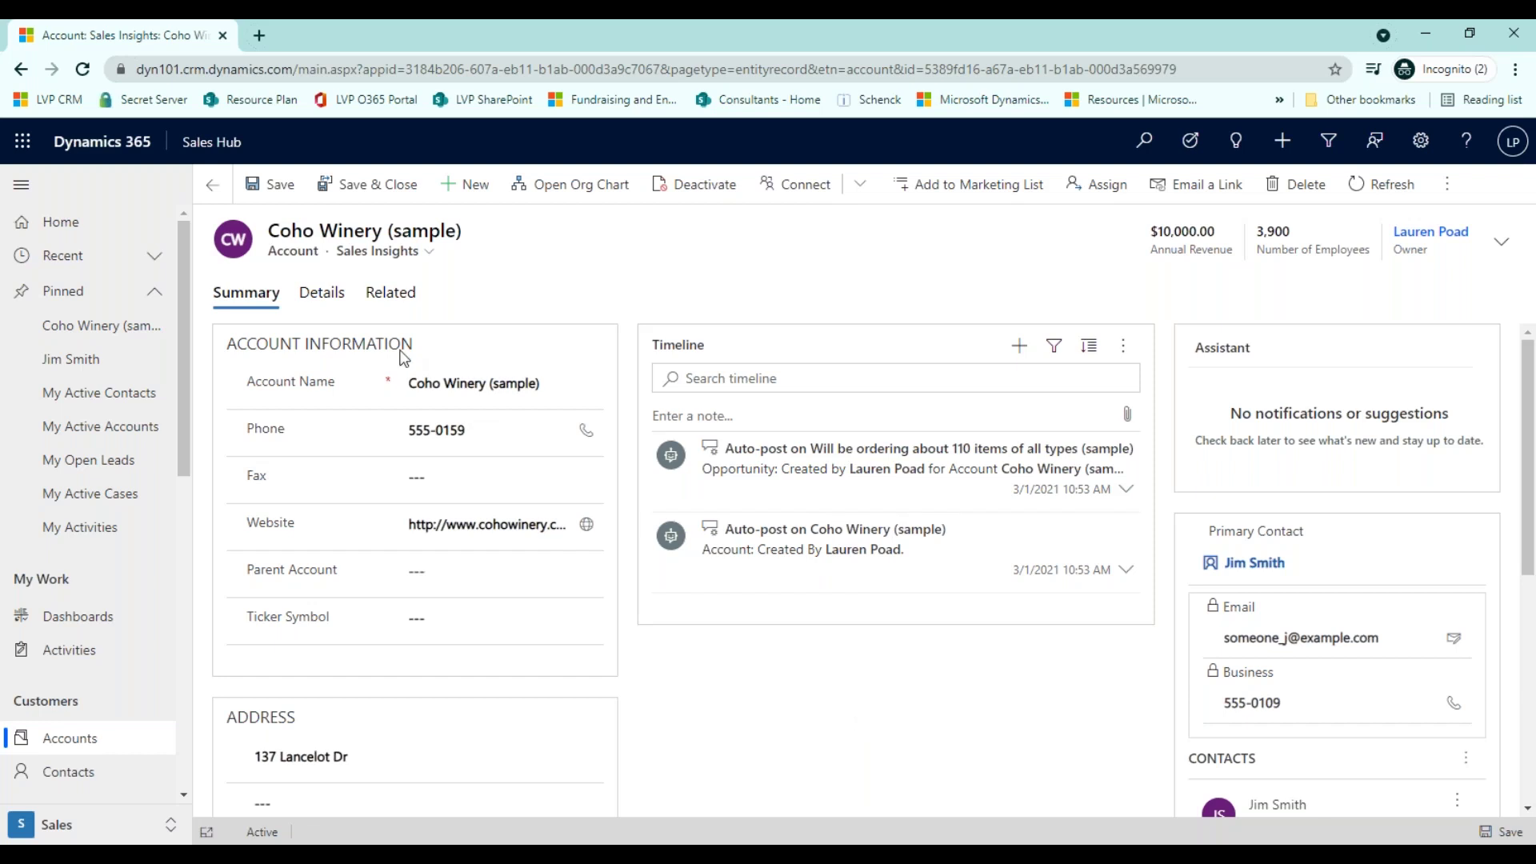
# Go back to the Coho Winery contact and view its Details, Scheduling and Summary tabs
pyautogui.click(213, 200)
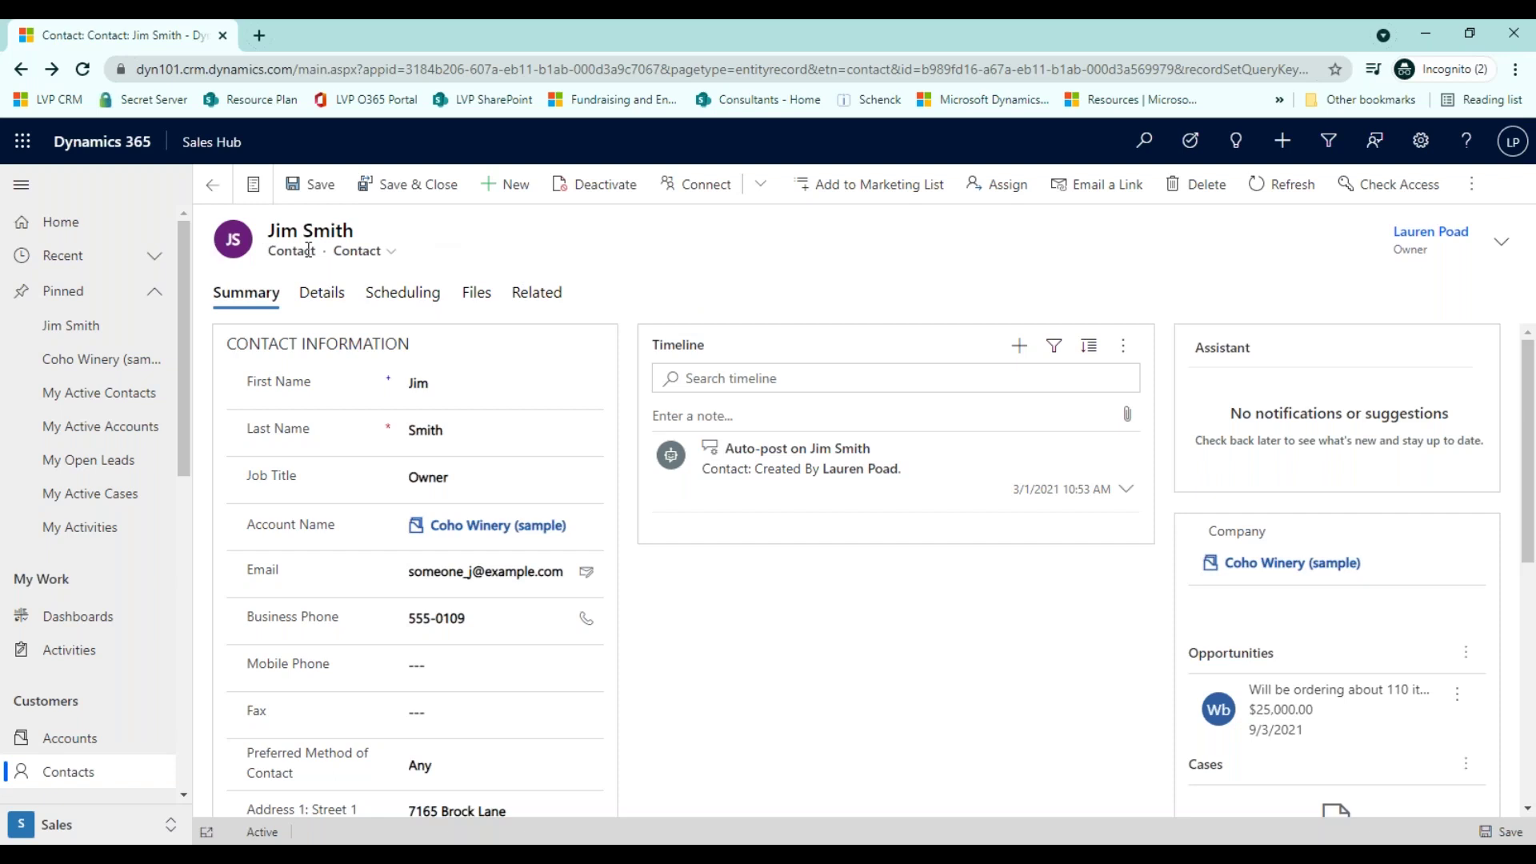
pyautogui.click(318, 297)
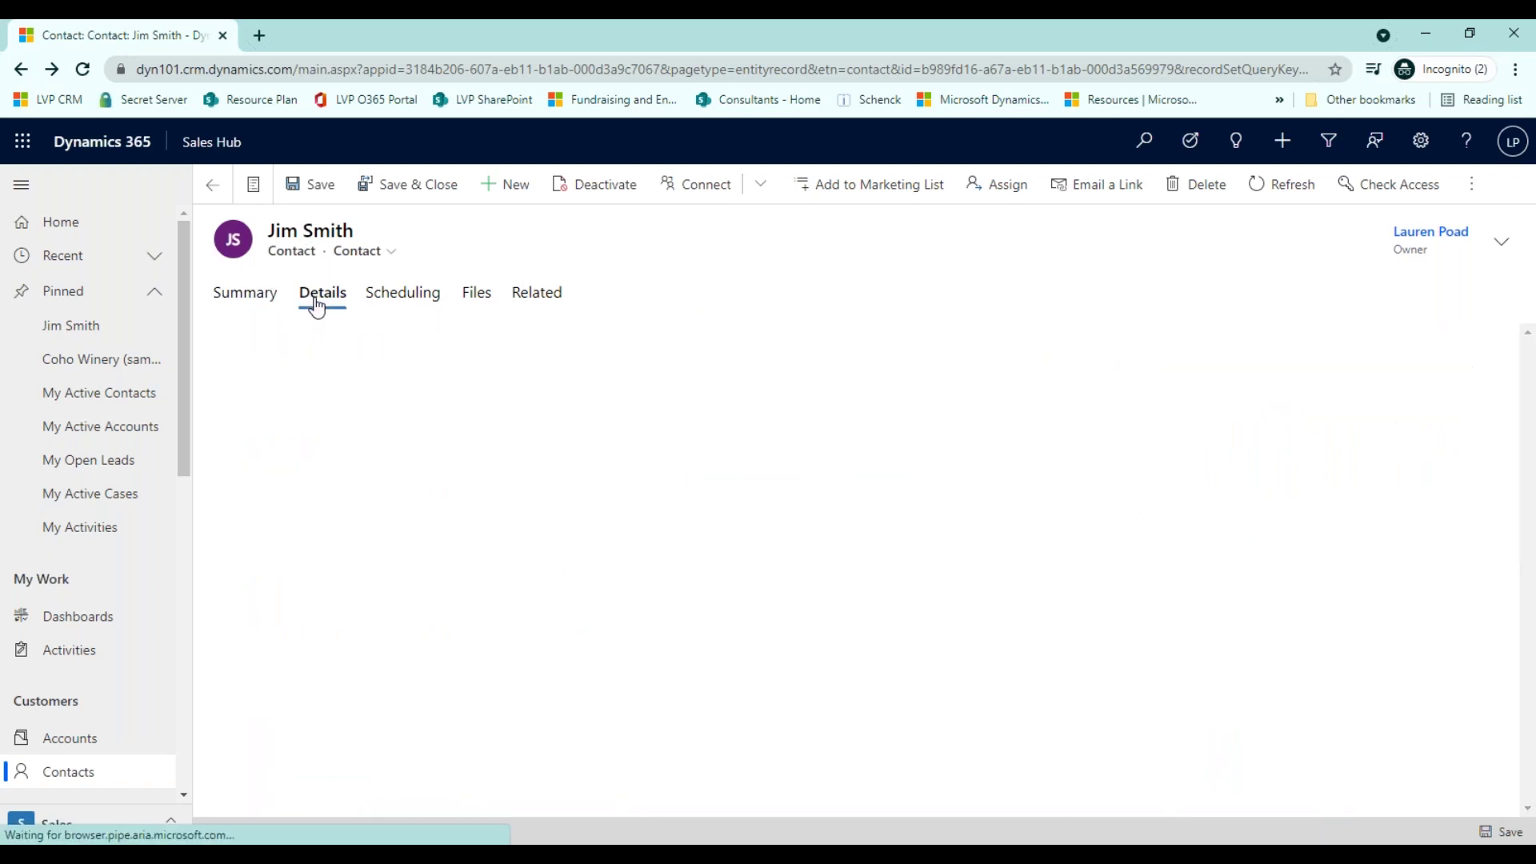
pyautogui.click(397, 301)
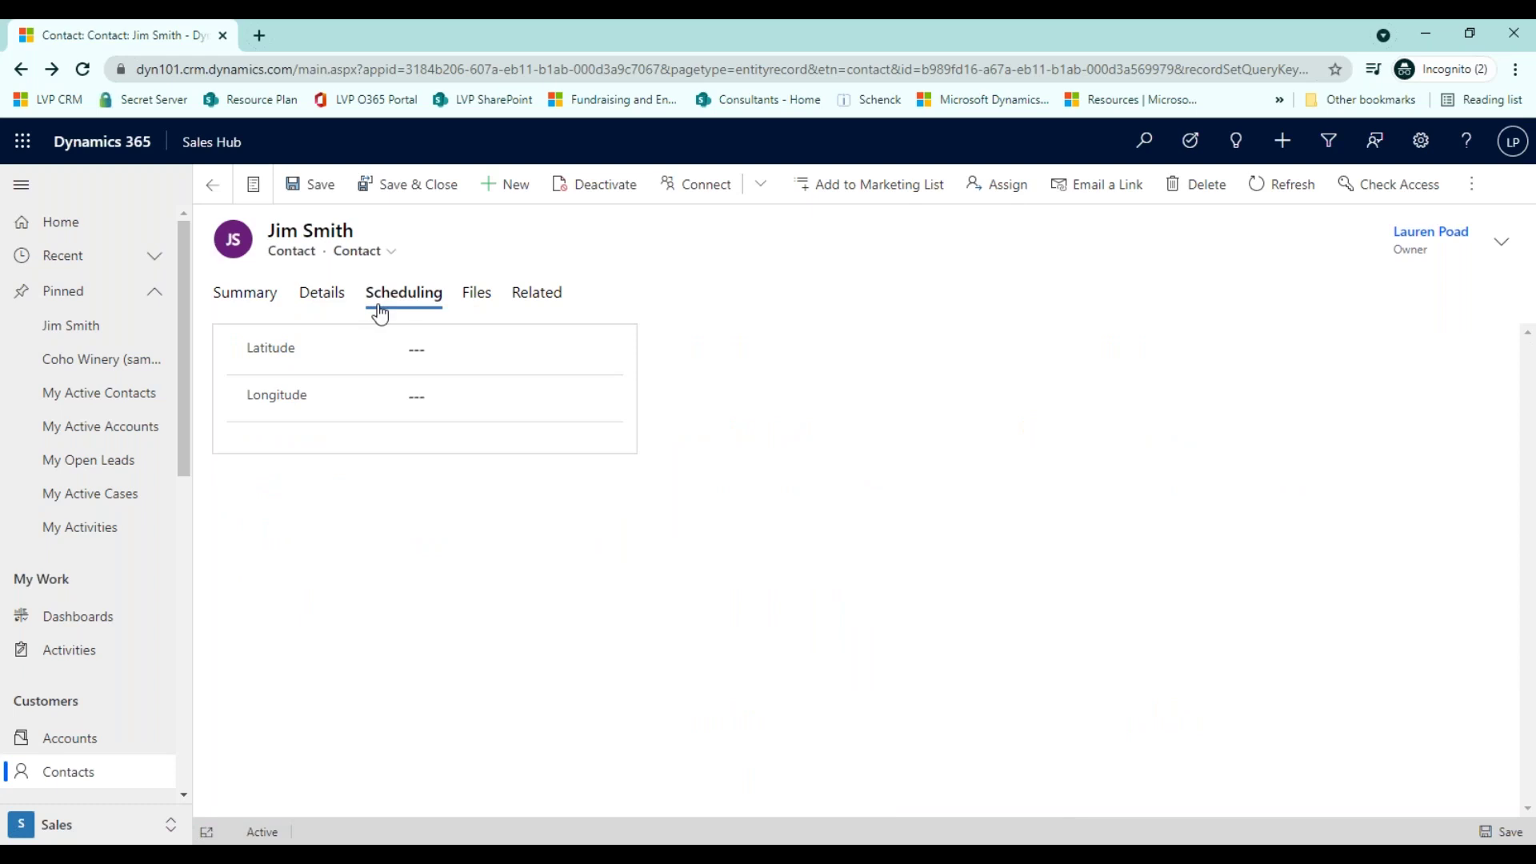
pyautogui.click(260, 297)
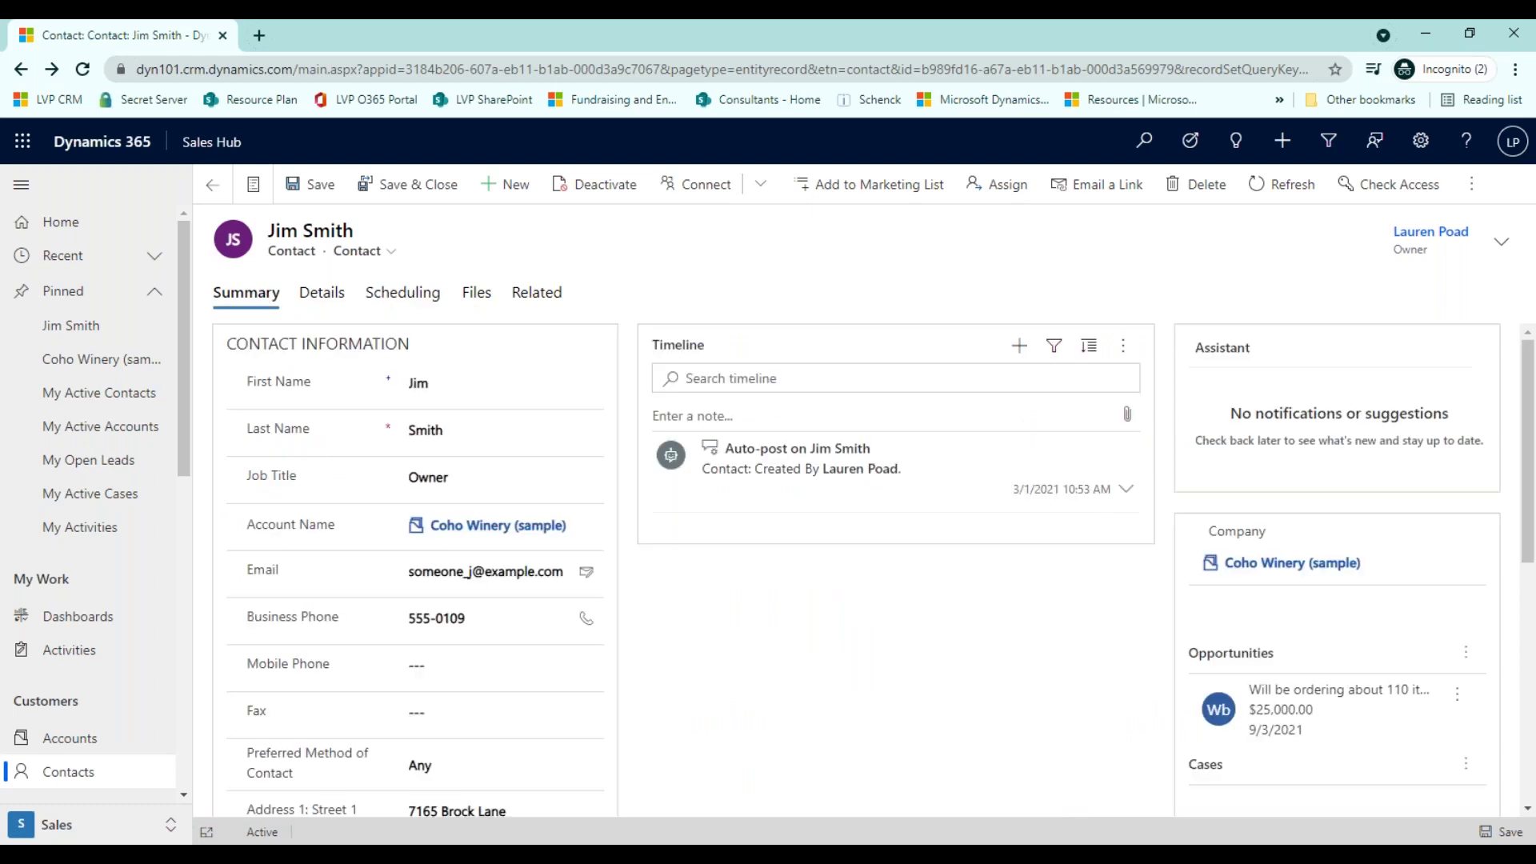
pyautogui.click(391, 256)
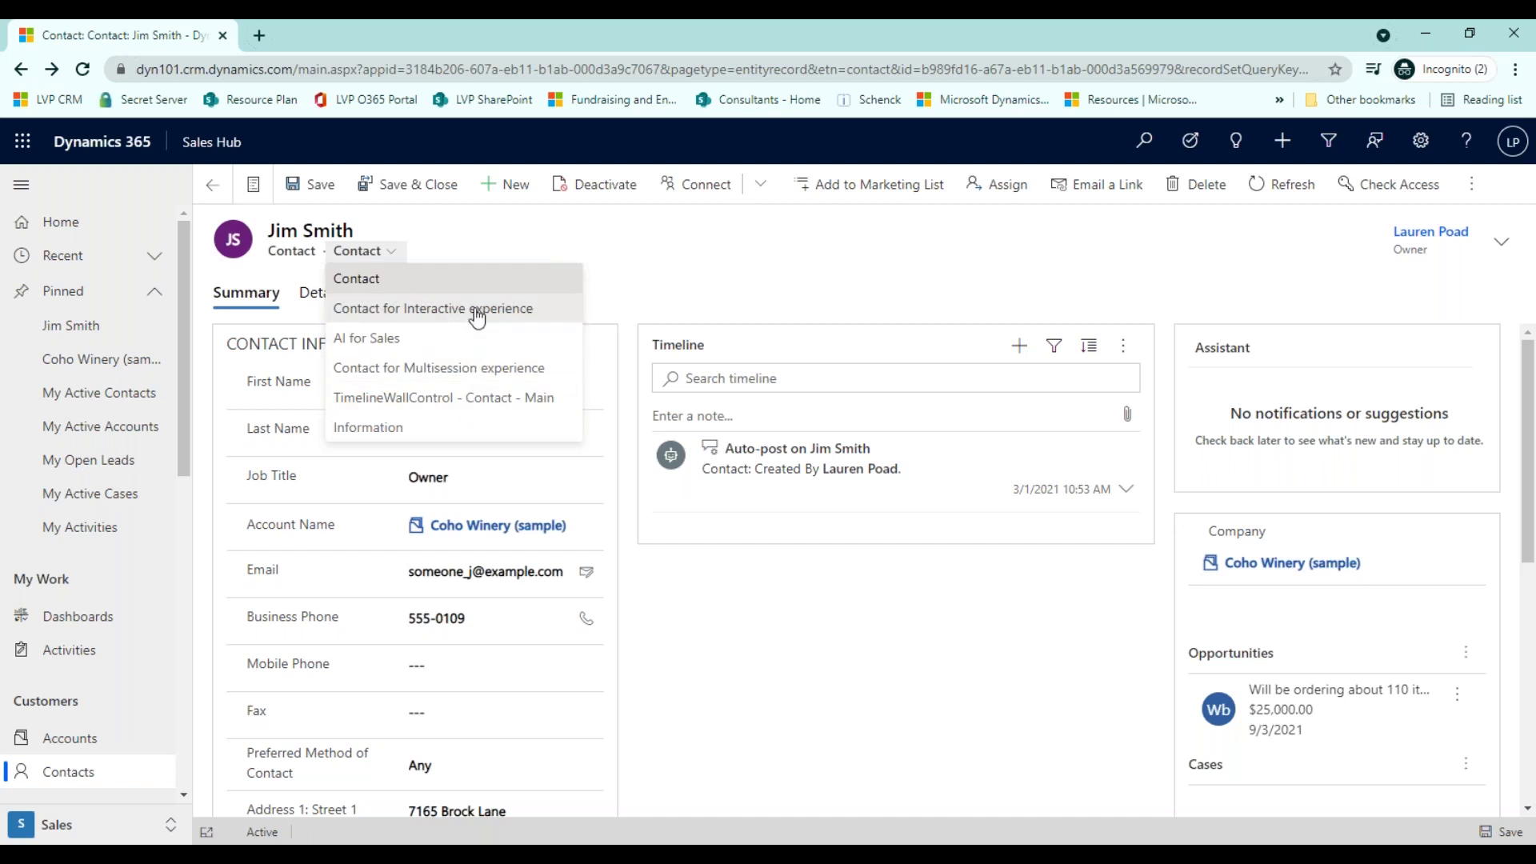
pyautogui.click(718, 259)
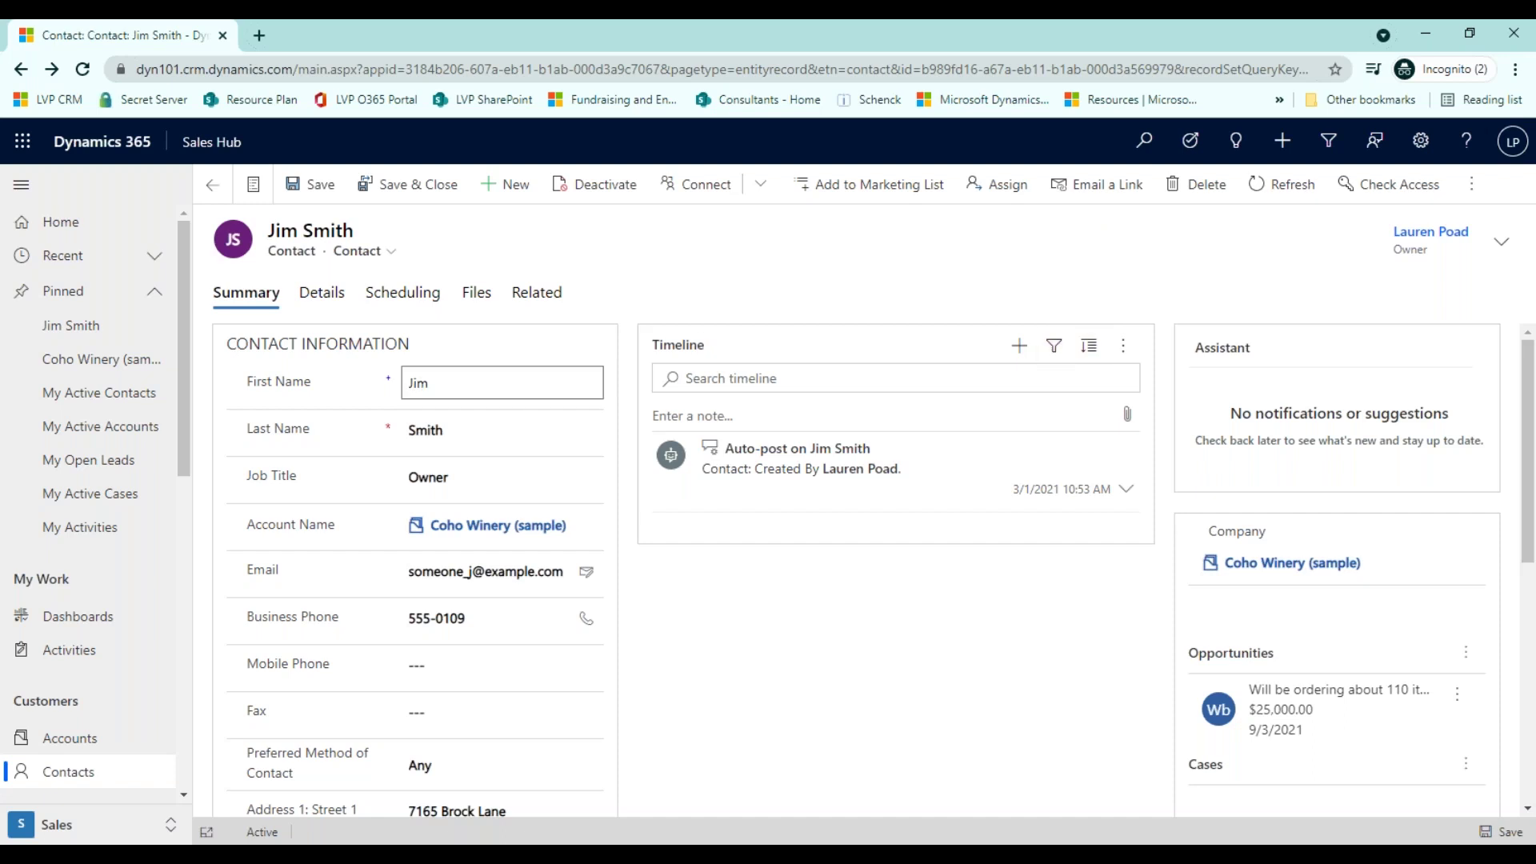
pyautogui.scroll(-3, 480, 412)
pyautogui.scroll(-2, 470, 388)
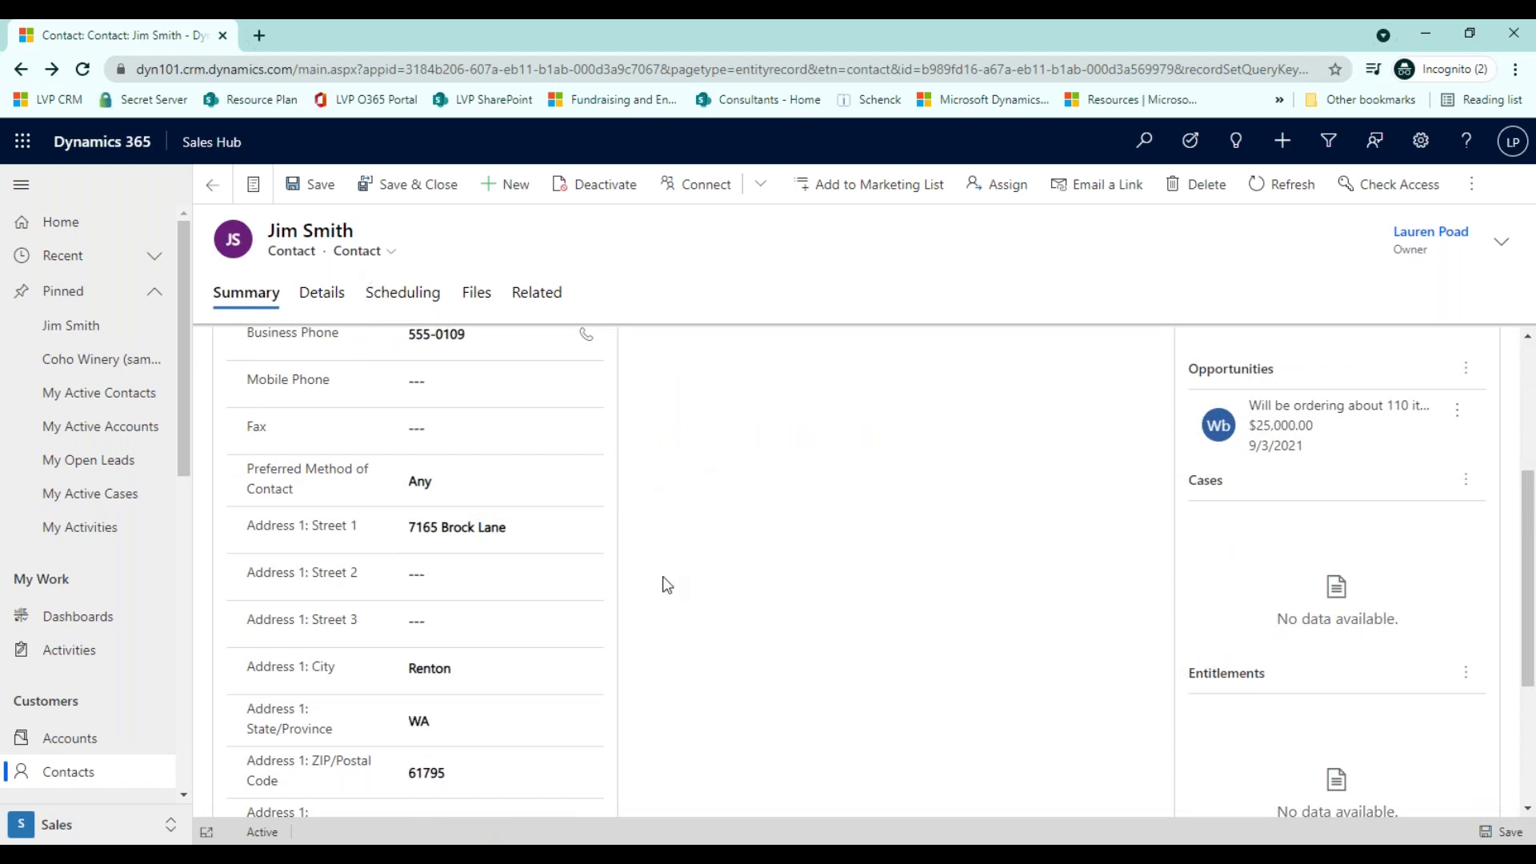
pyautogui.scroll(5, 784, 596)
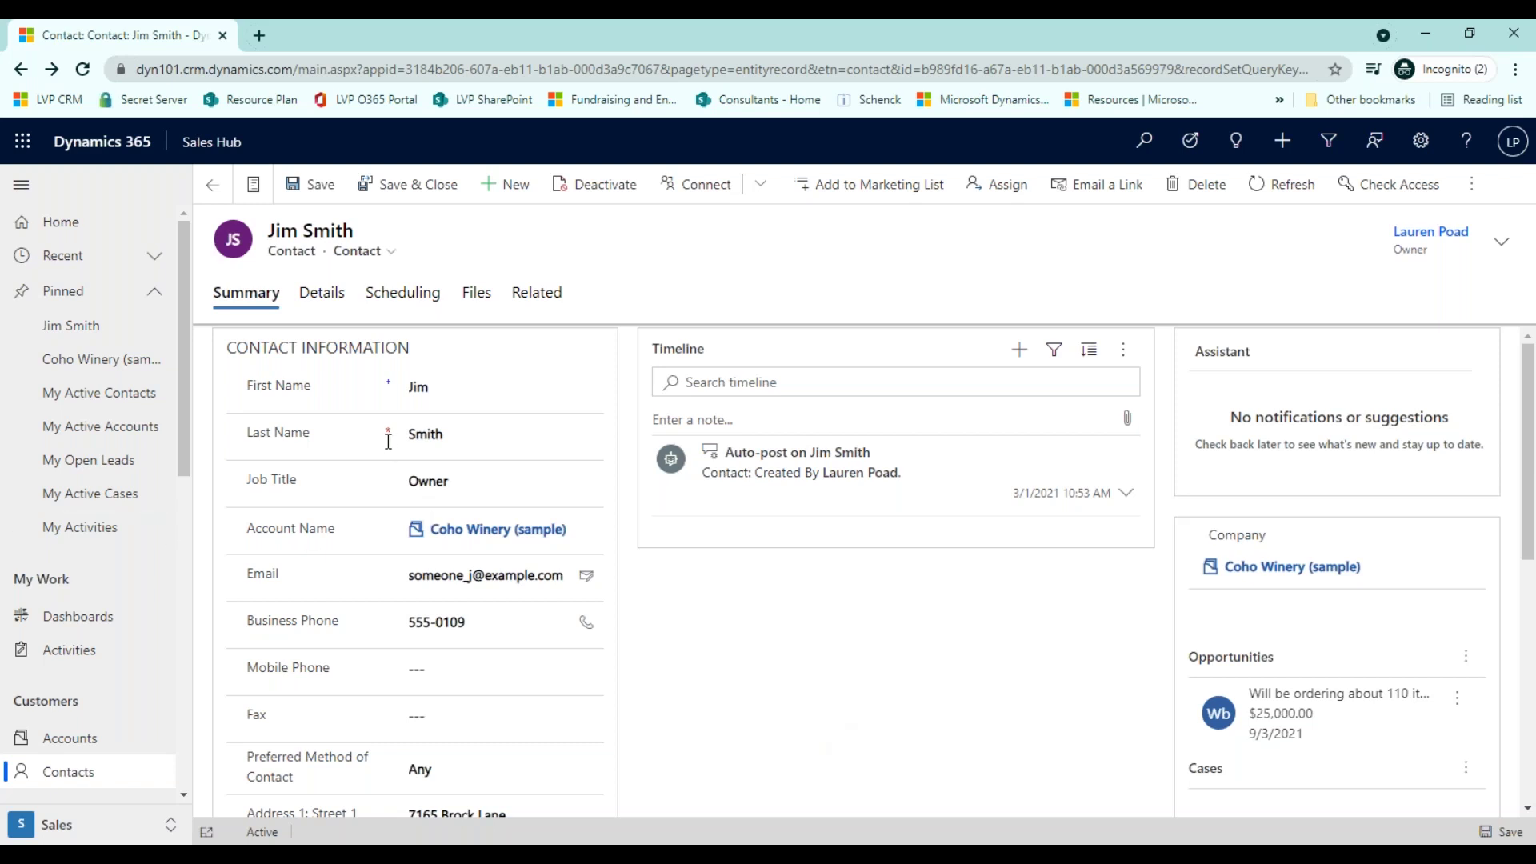
pyautogui.moveTo(378, 445)
pyautogui.click(533, 295)
# Browse the contact's Files, Details and Related tabs, then open its Coho Winery (sample) account
pyautogui.click(476, 293)
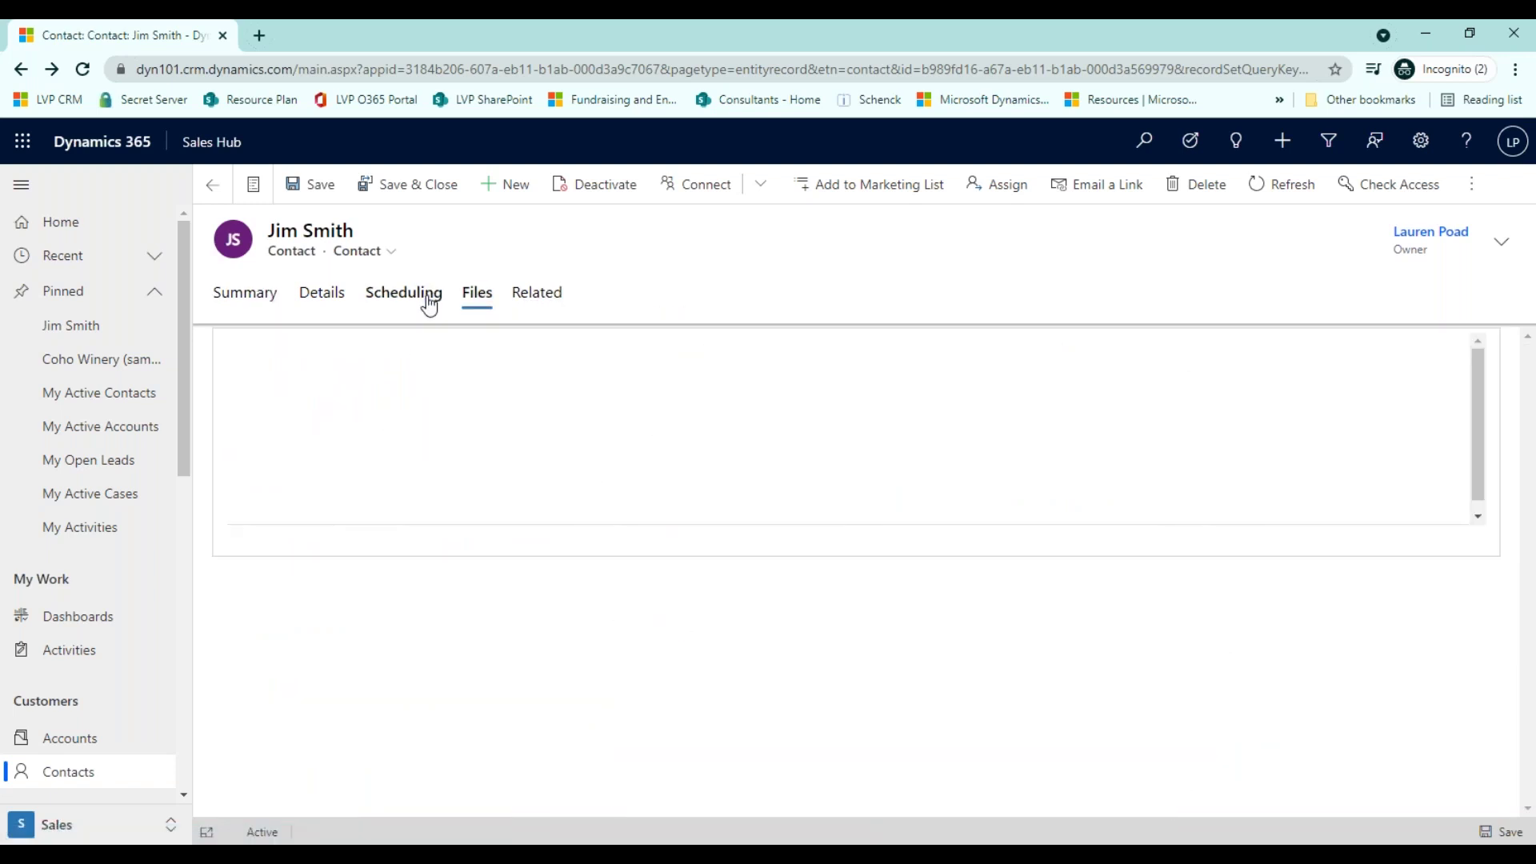
pyautogui.click(320, 293)
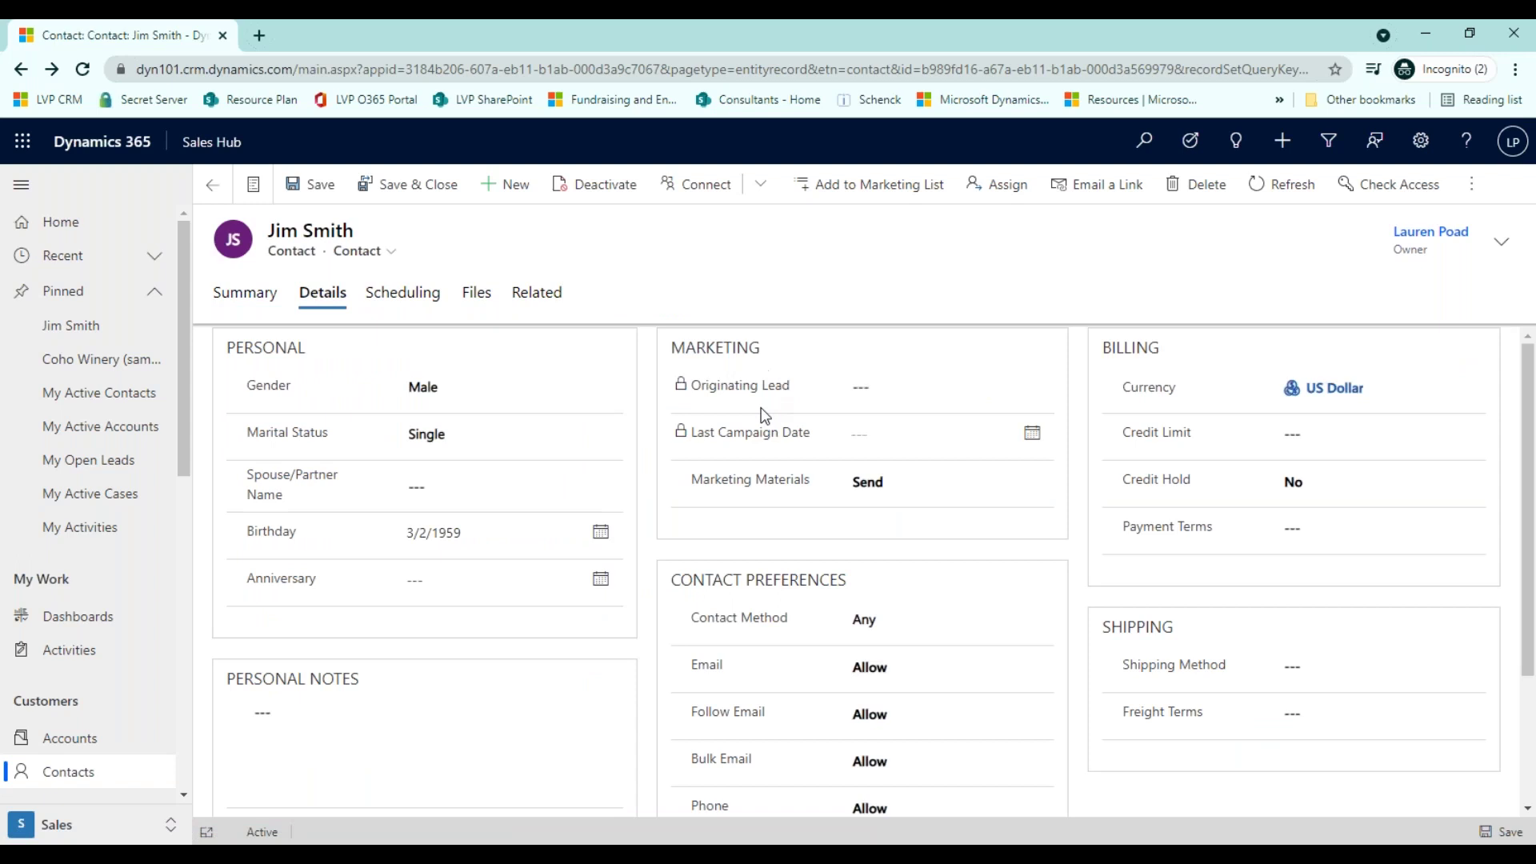
pyautogui.moveTo(723, 392)
pyautogui.click(518, 296)
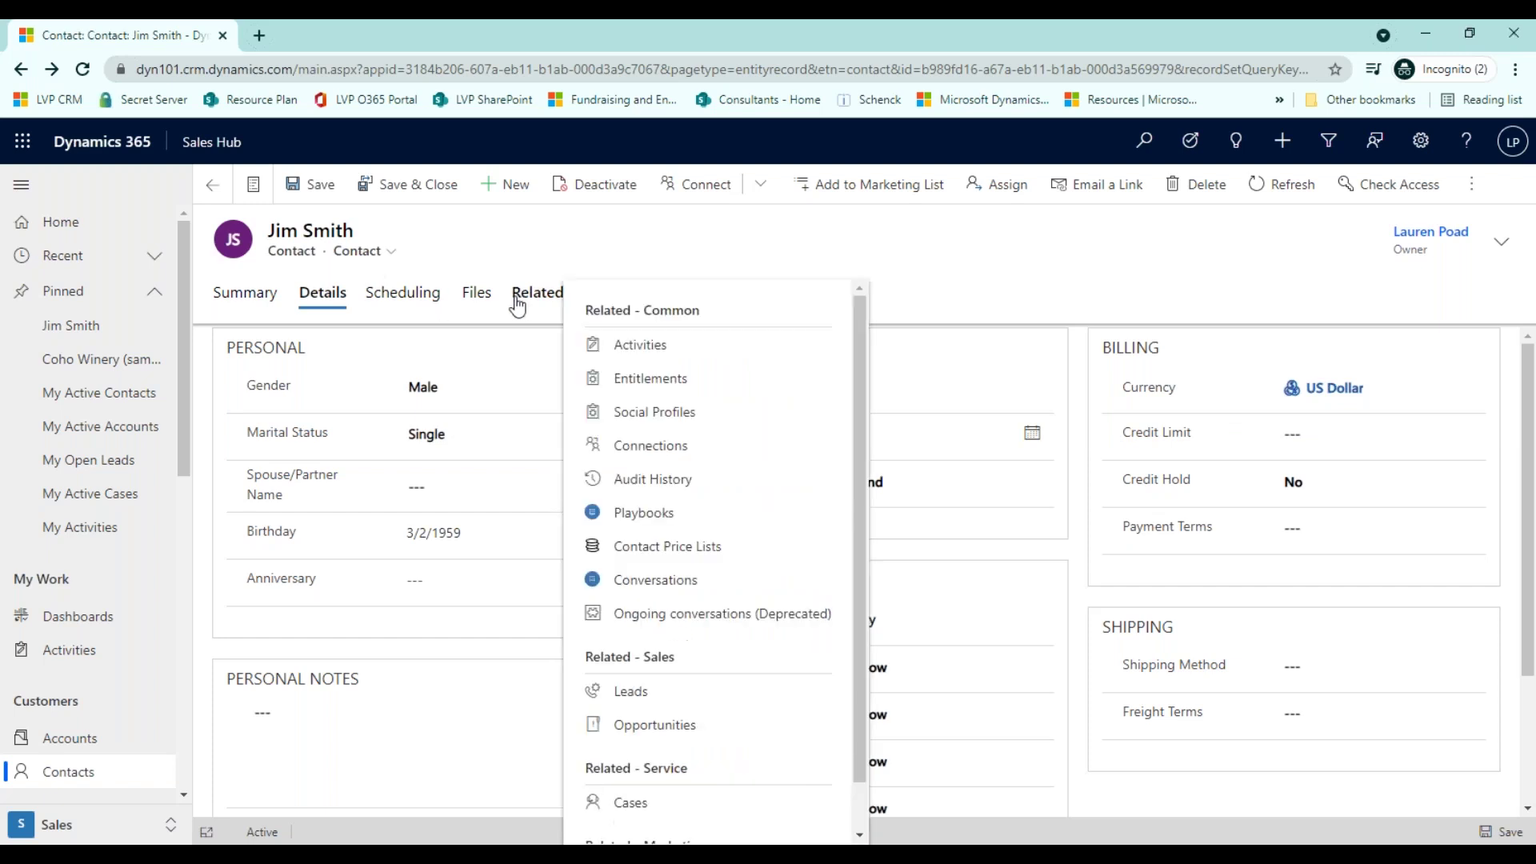
pyautogui.click(239, 302)
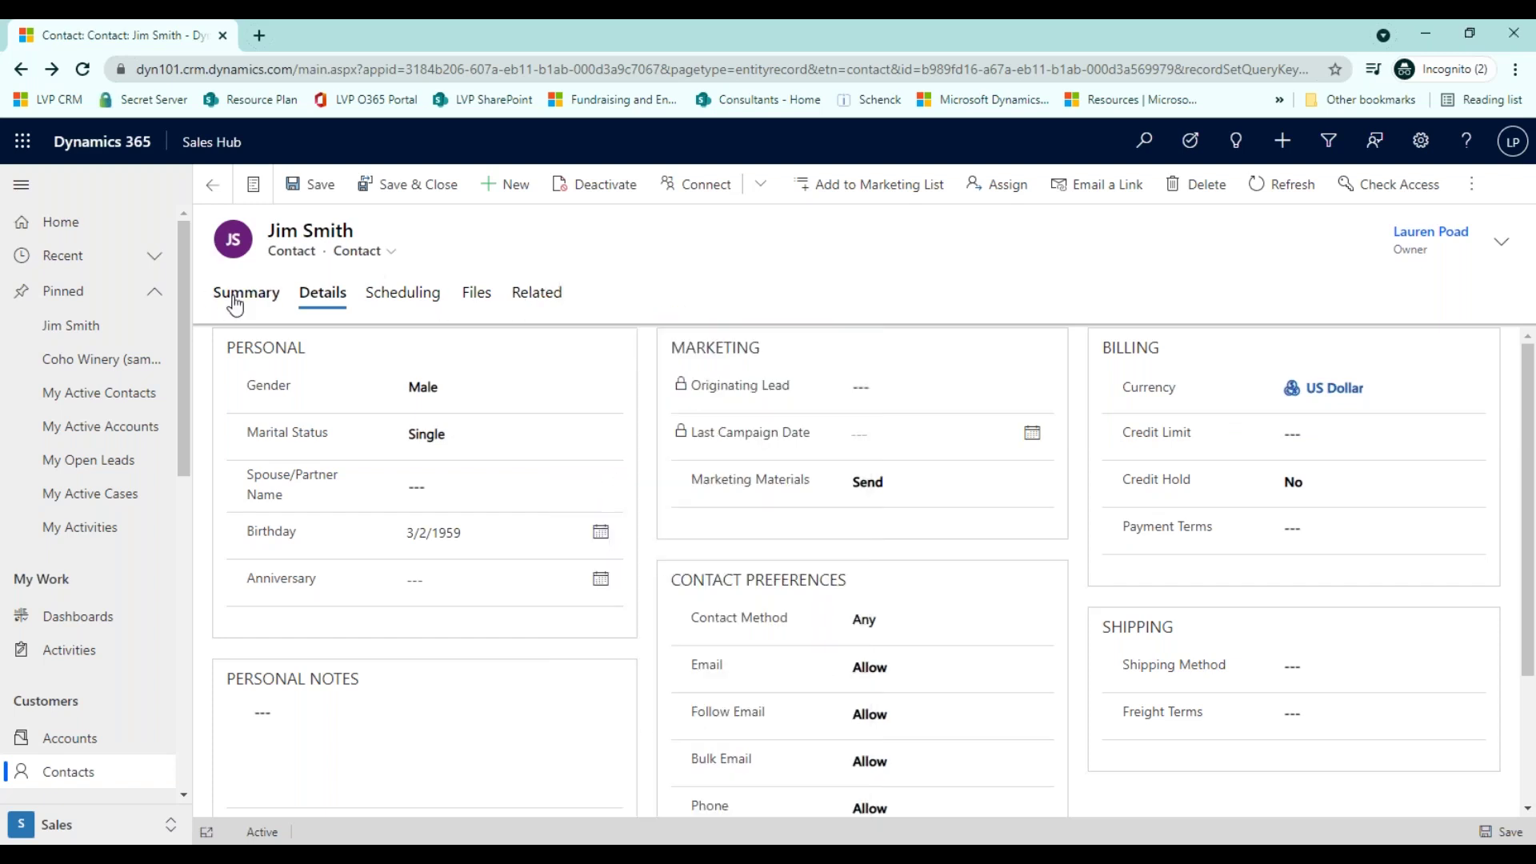
pyautogui.click(440, 531)
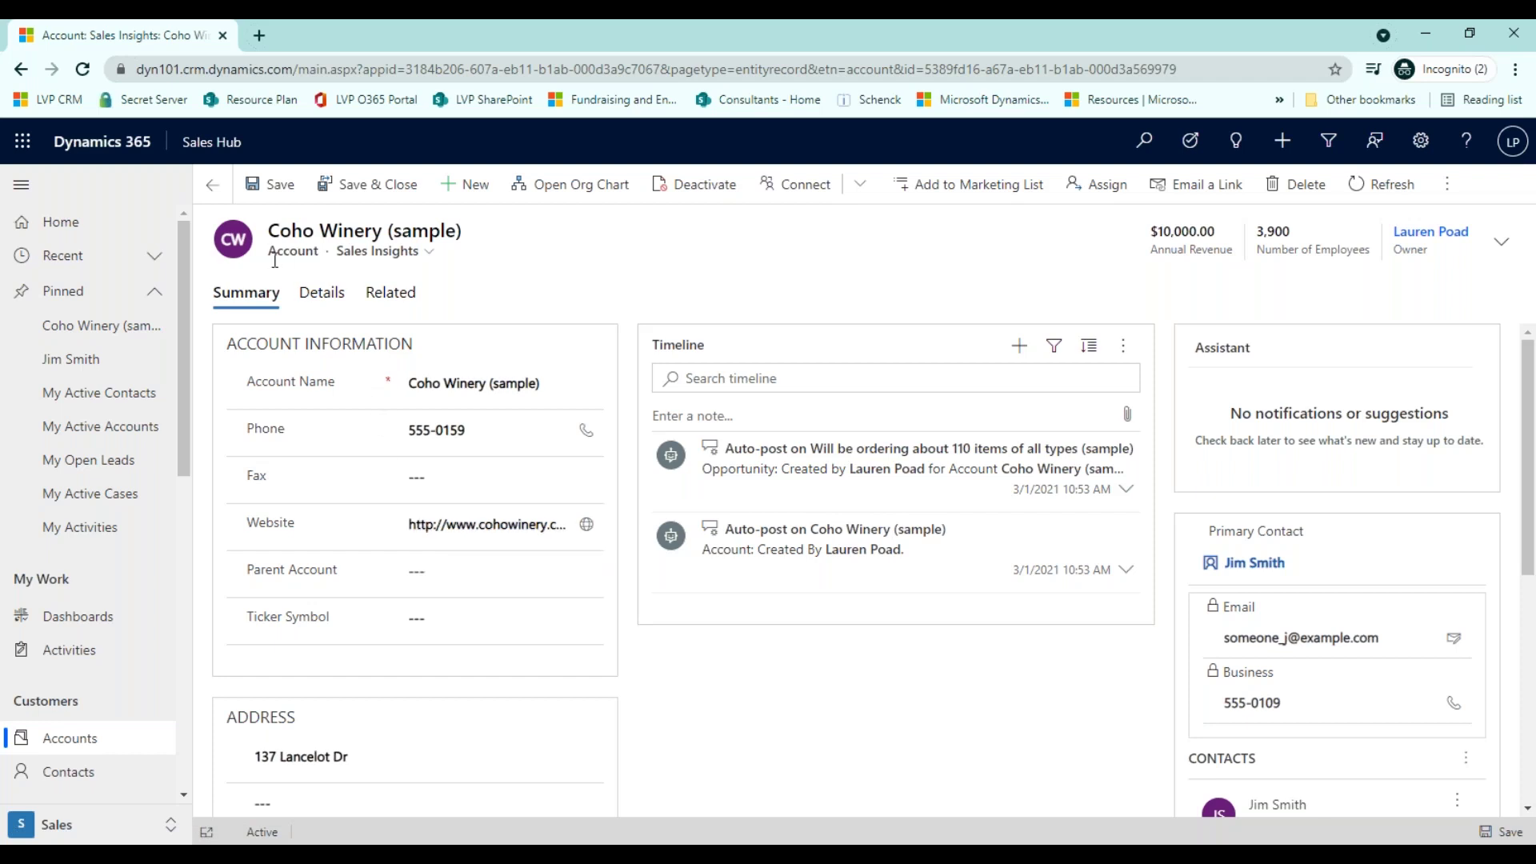
# Choose Opportunities from the account's Related list to see its $25,000.00 opportunity
pyautogui.click(407, 295)
pyautogui.scroll(-8, 590, 483)
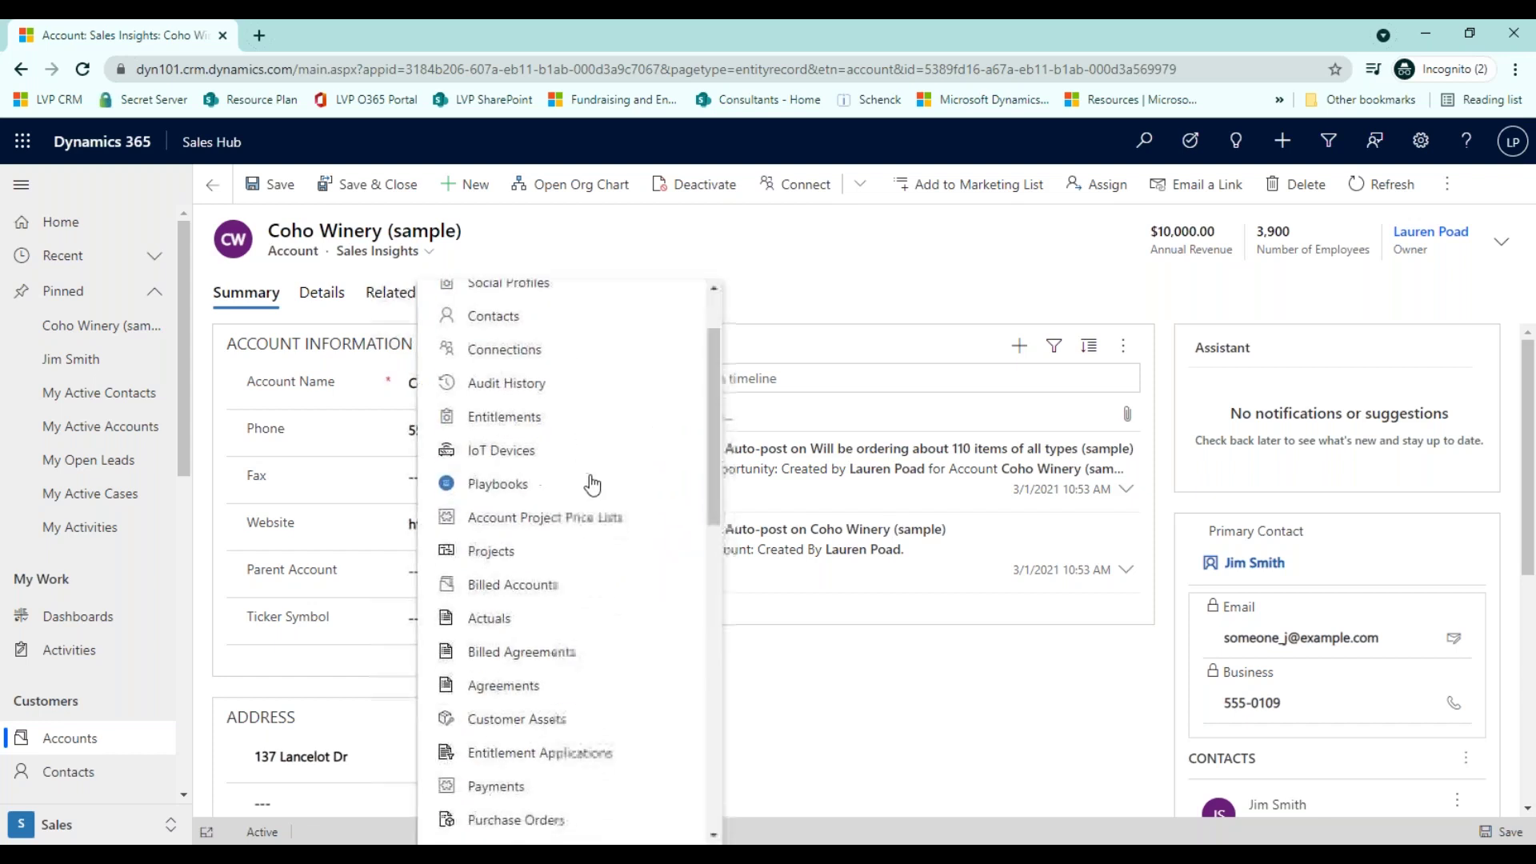
pyautogui.scroll(-4, 608, 528)
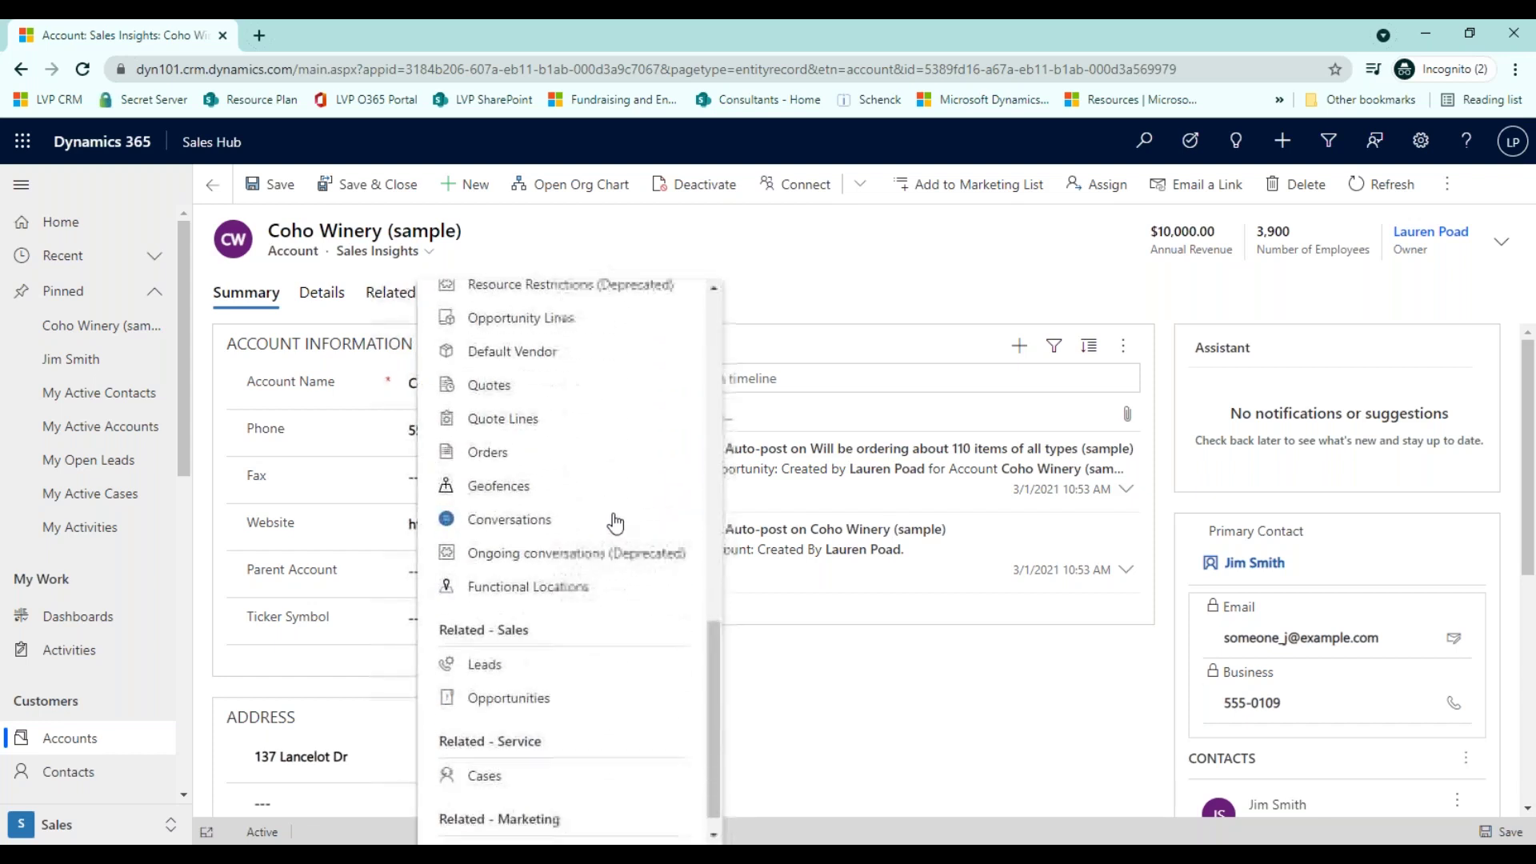
pyautogui.click(509, 672)
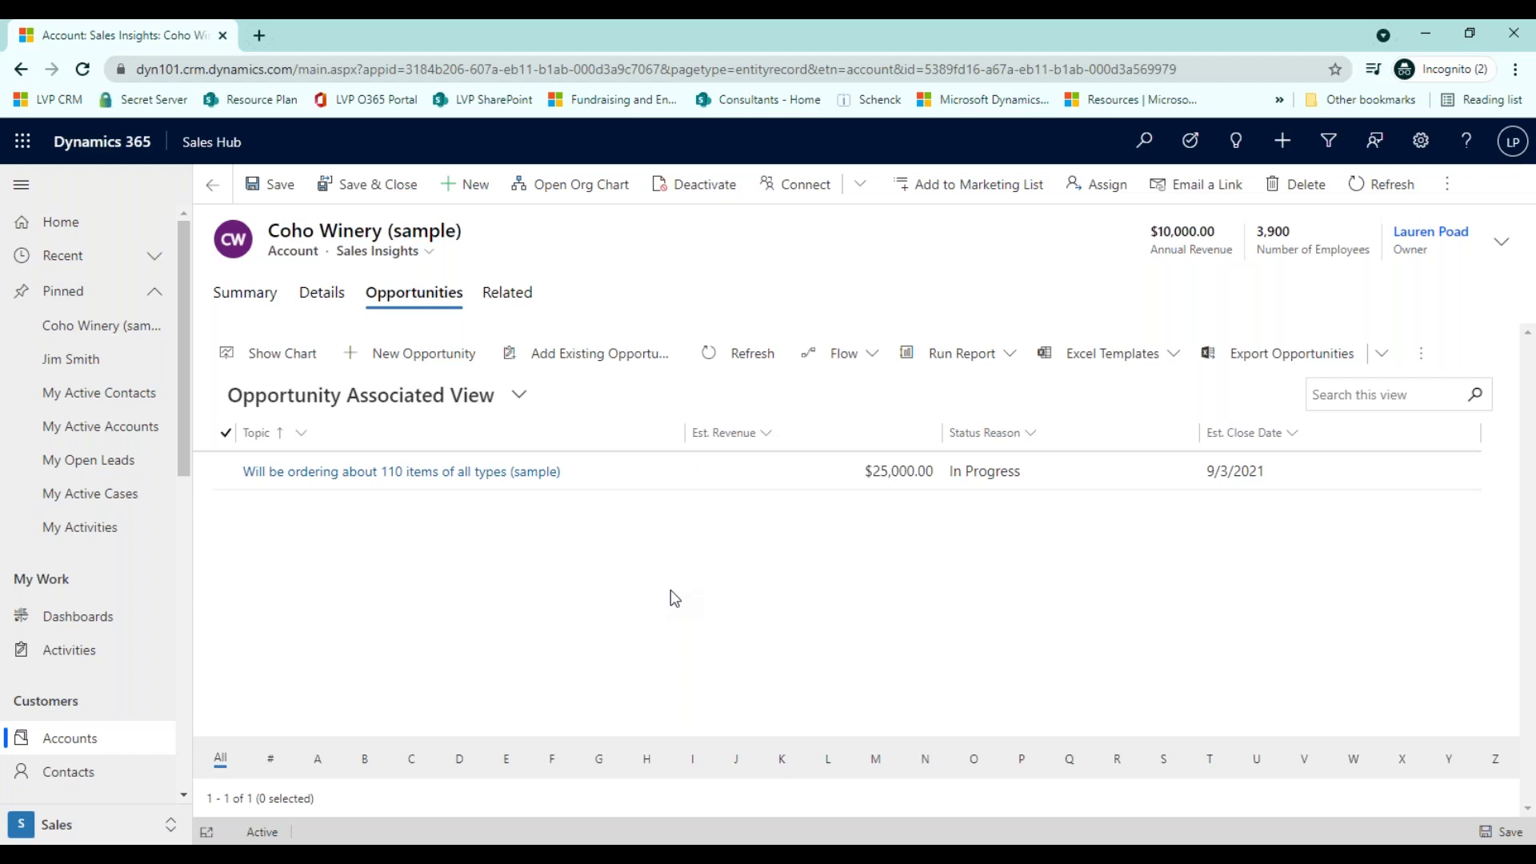
# Scroll through the Related record types again and close the list without choosing one
pyautogui.click(514, 292)
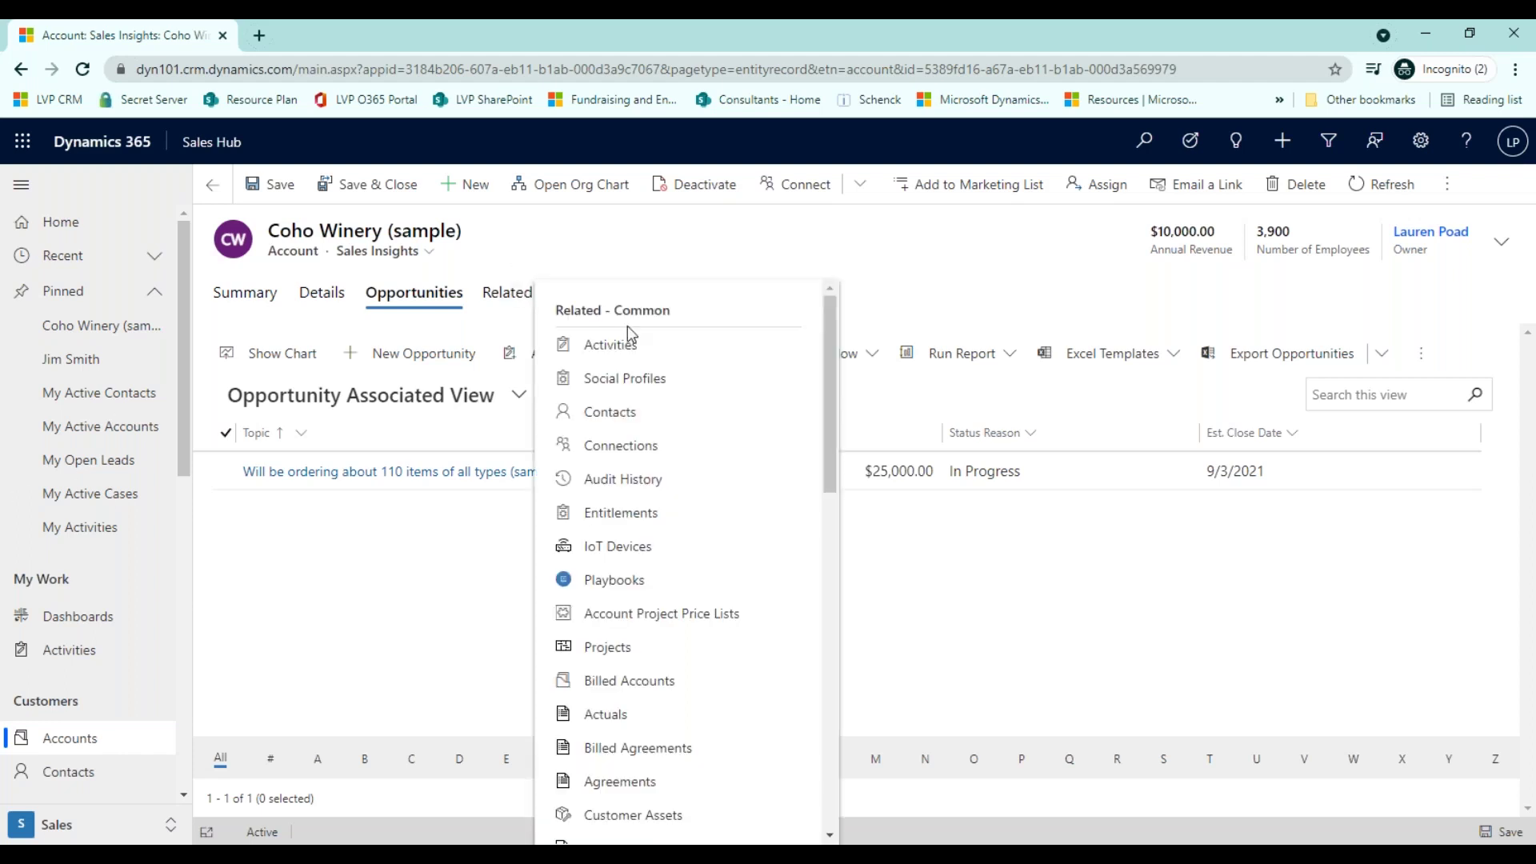
pyautogui.scroll(-10, 630, 334)
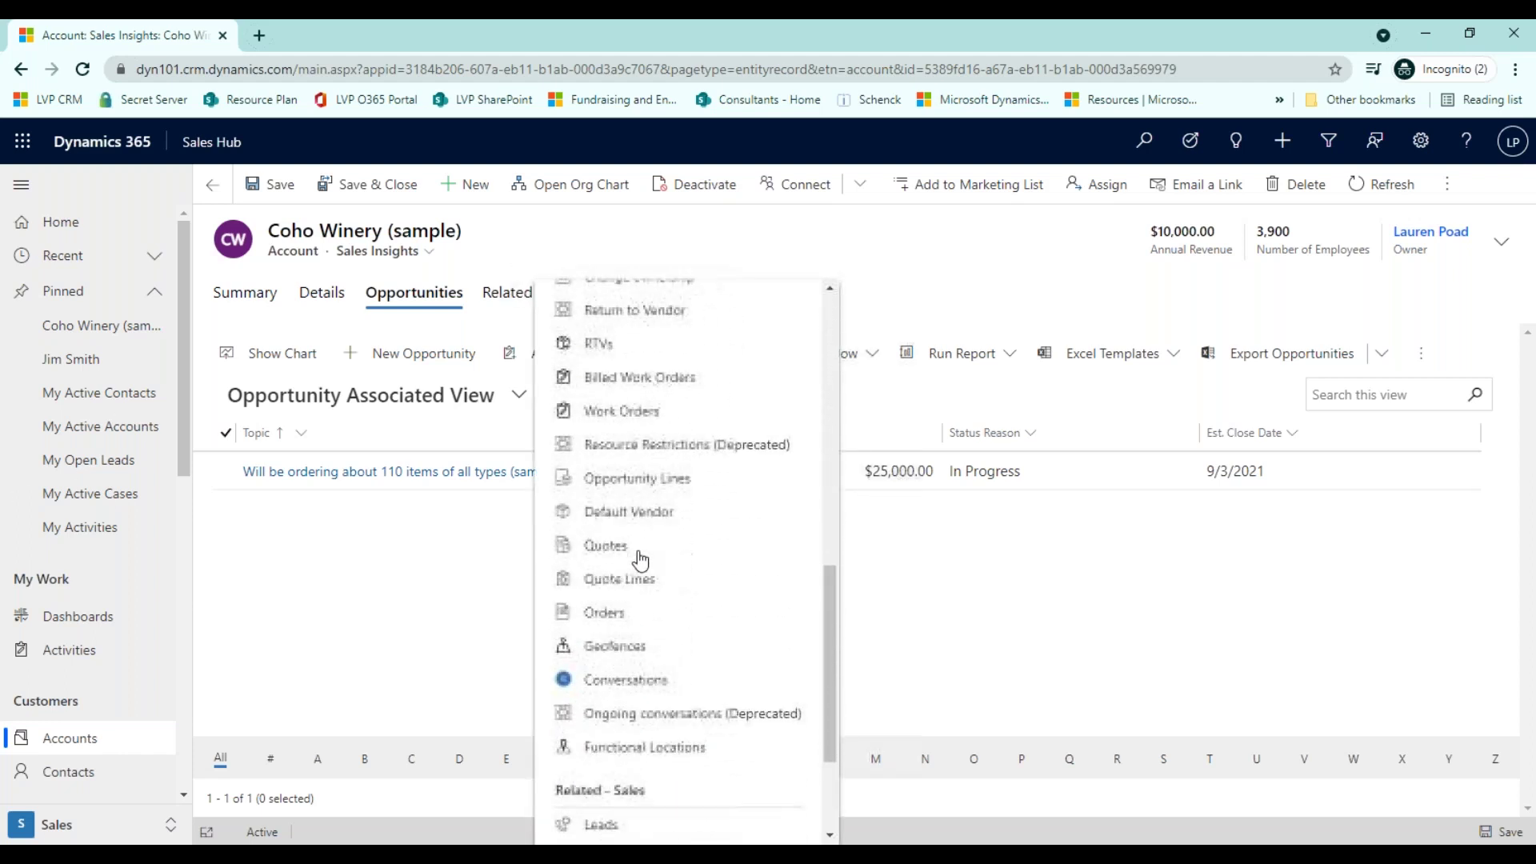
pyautogui.scroll(-3, 640, 560)
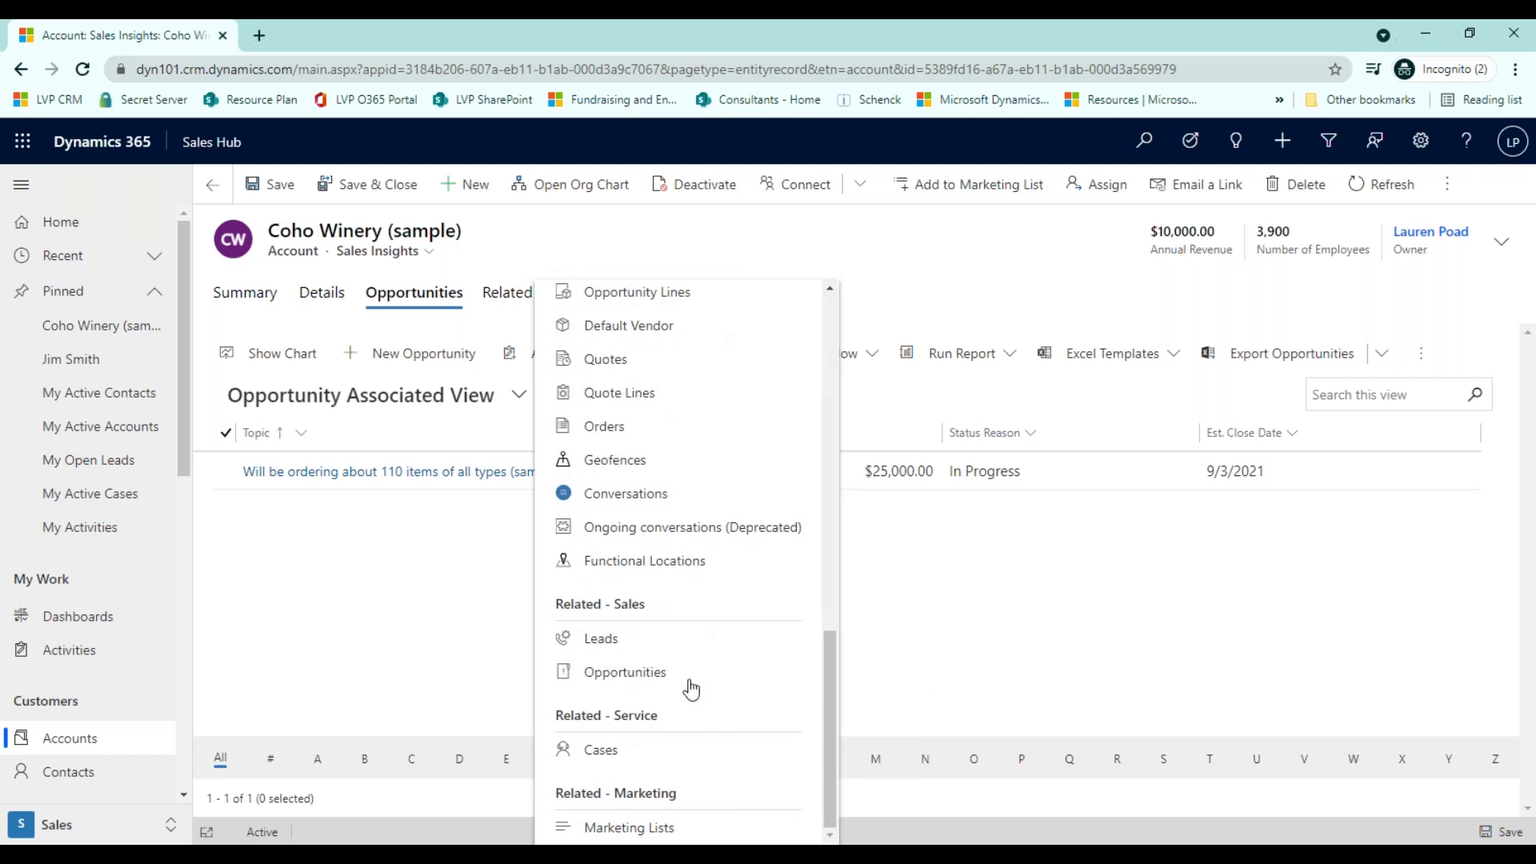
pyautogui.scroll(13, 691, 690)
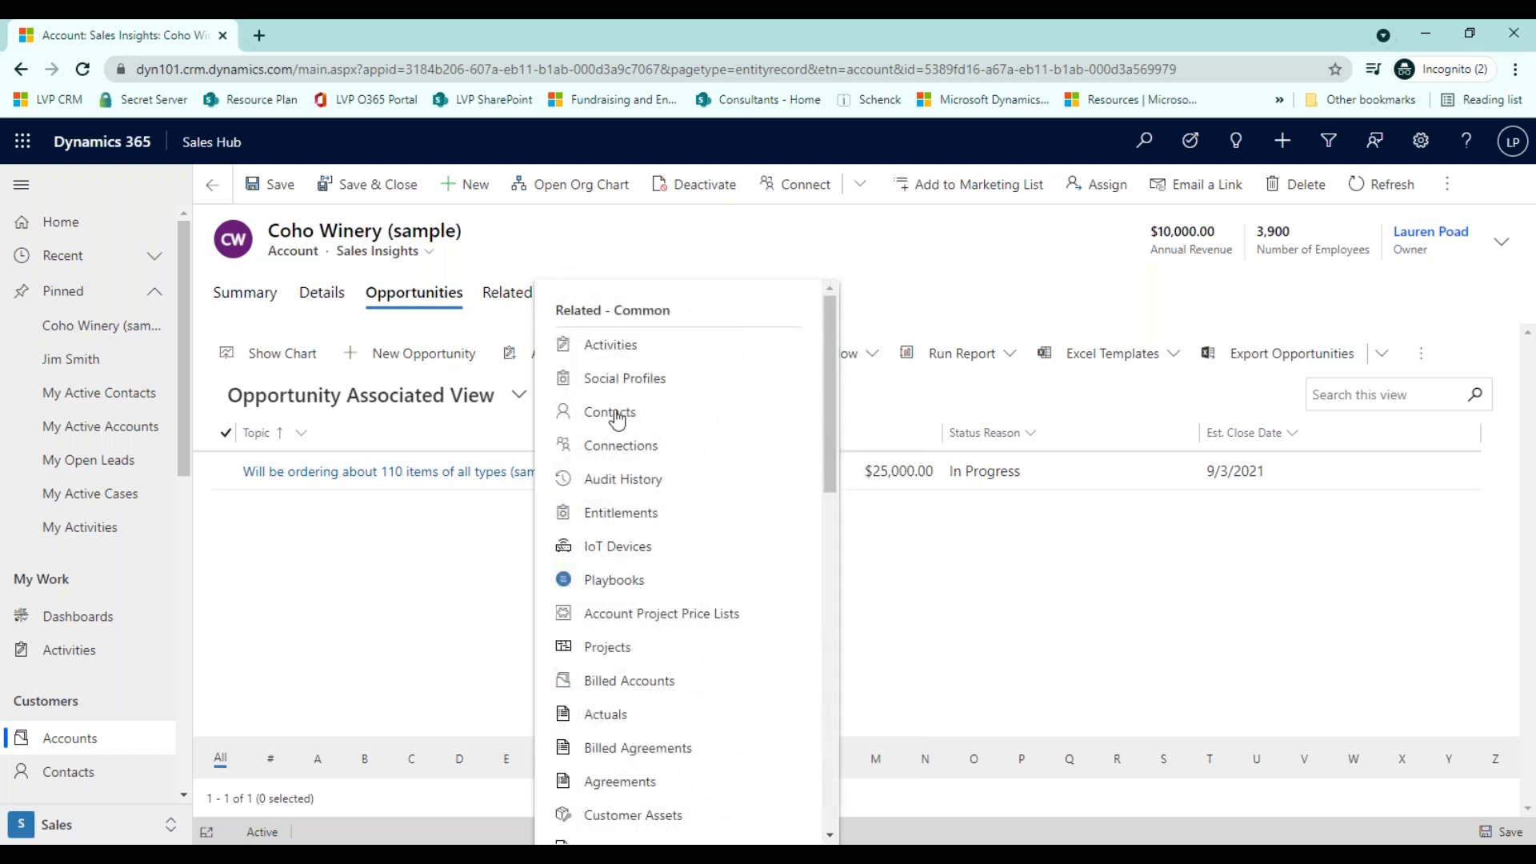
pyautogui.click(437, 624)
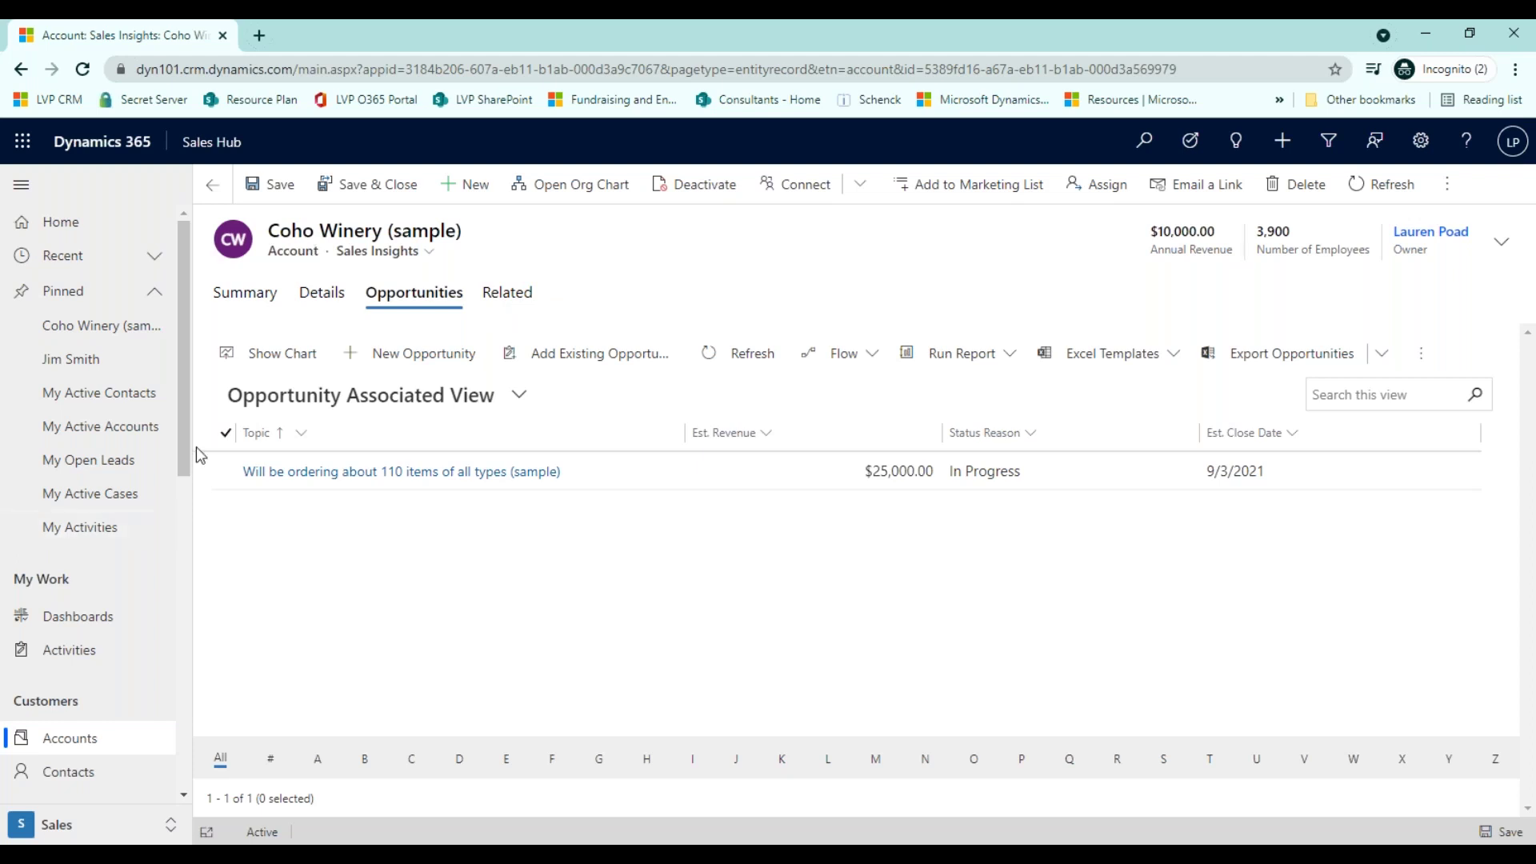
# Return to the account's Summary and bring up the quick-create record type list
pyautogui.click(240, 314)
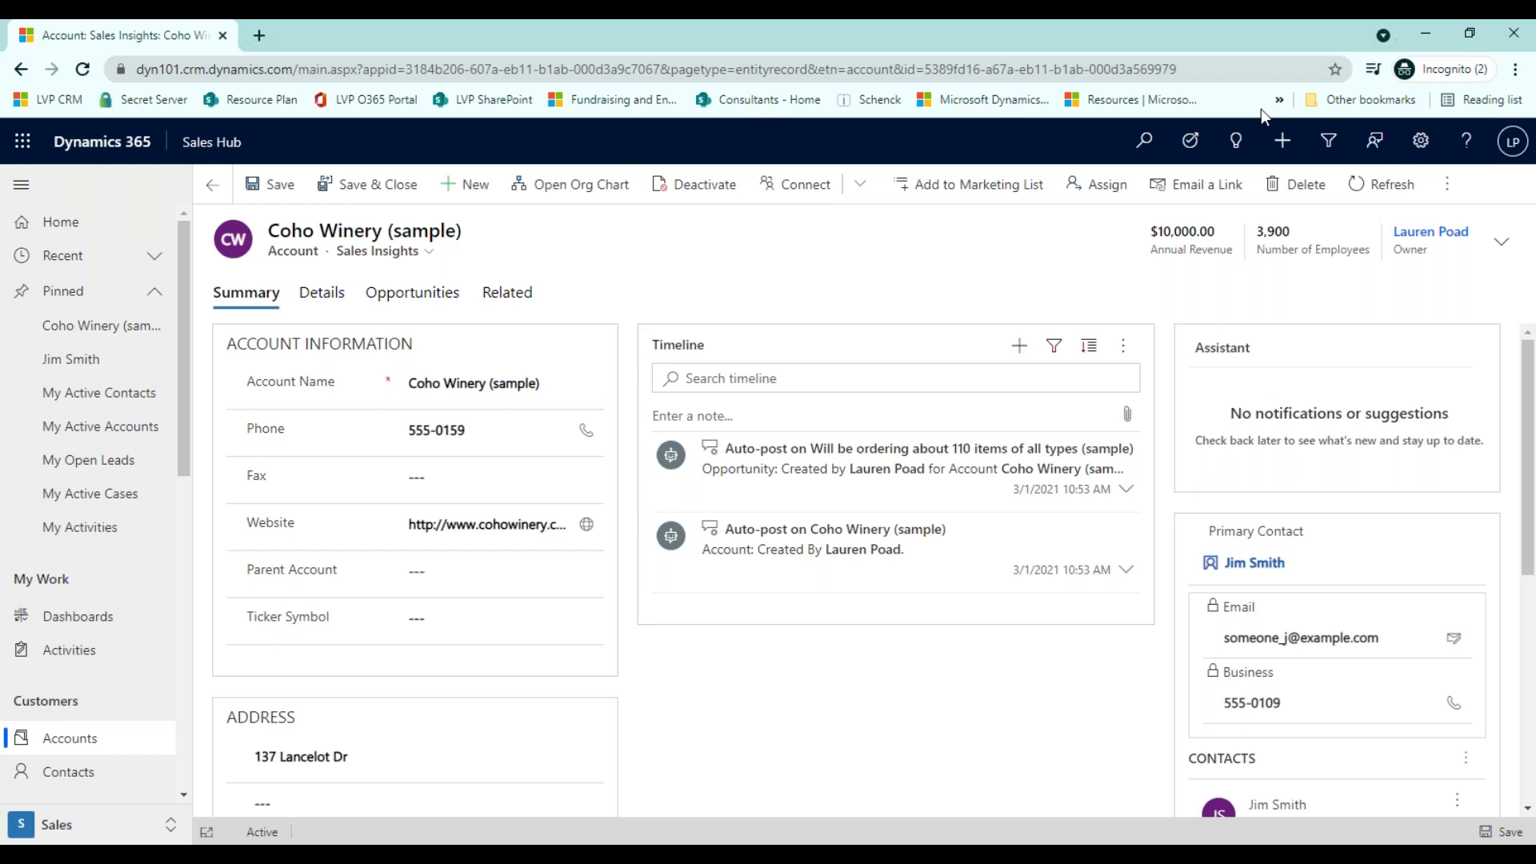
pyautogui.click(1293, 151)
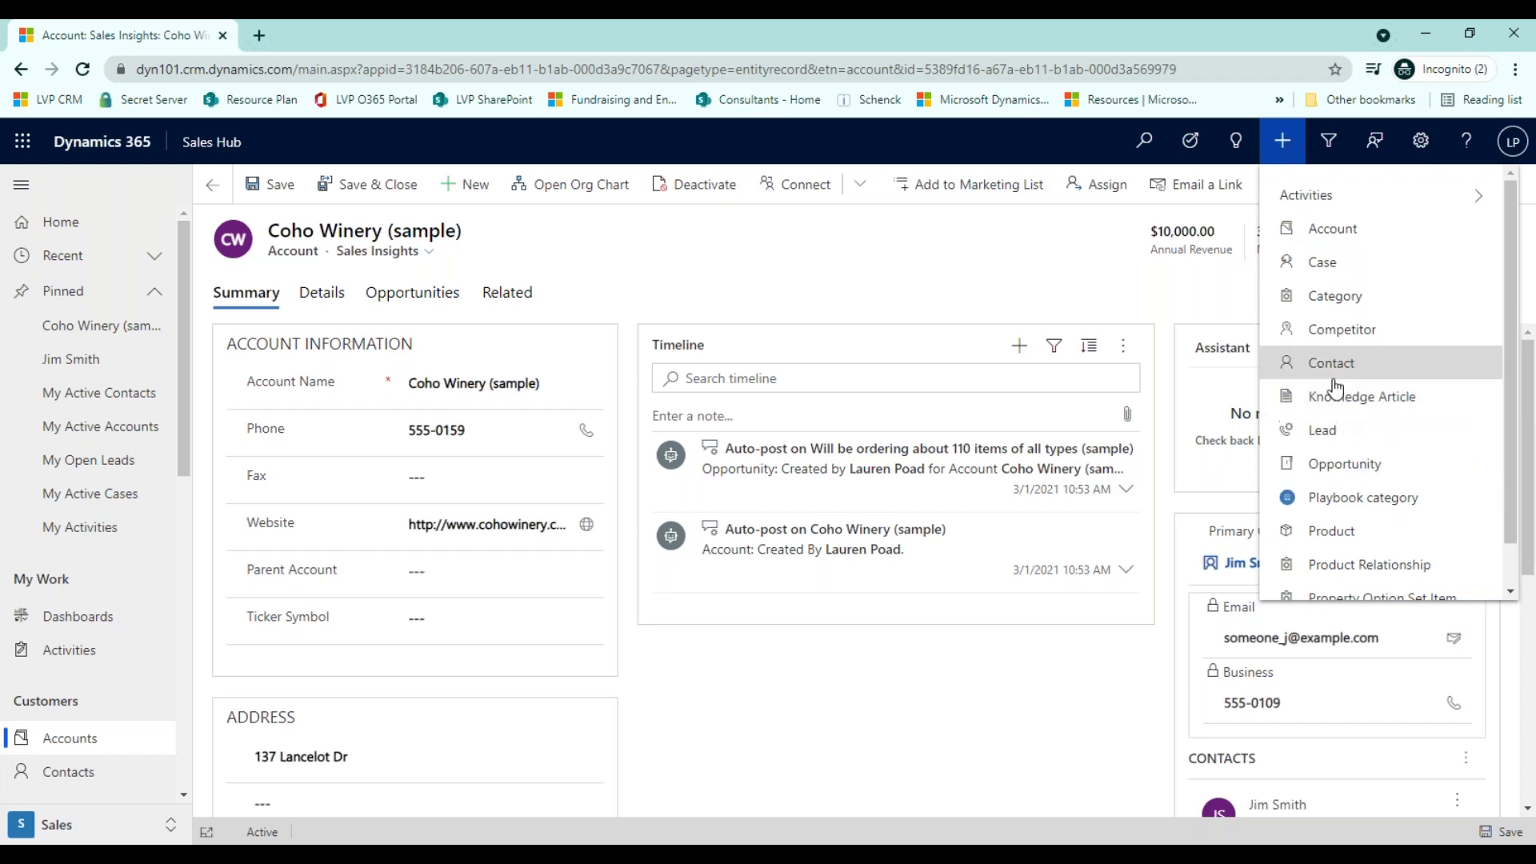
pyautogui.press('Escape')
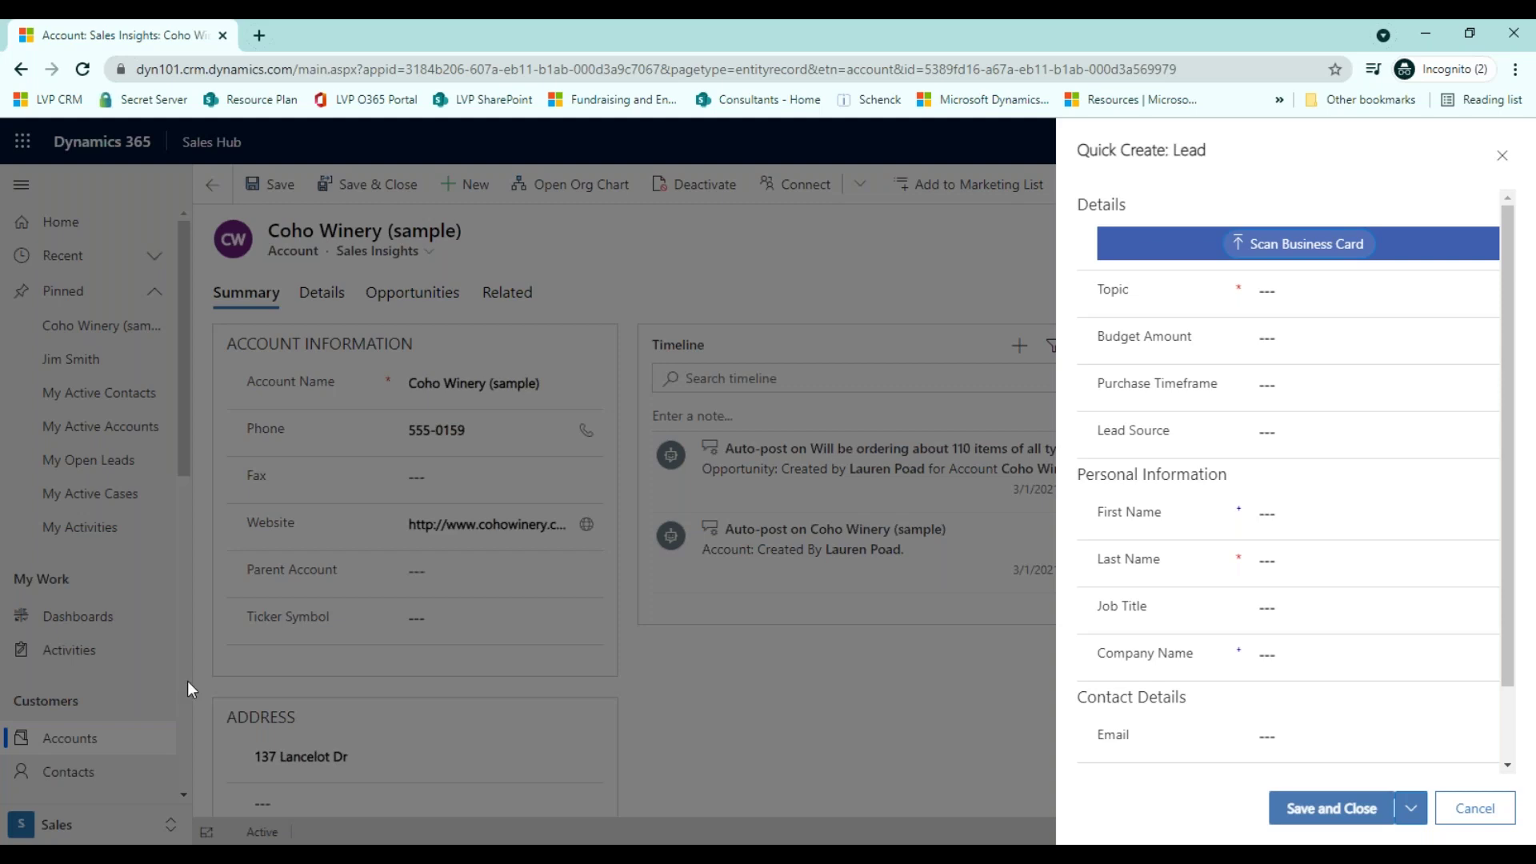
pyautogui.click(1474, 809)
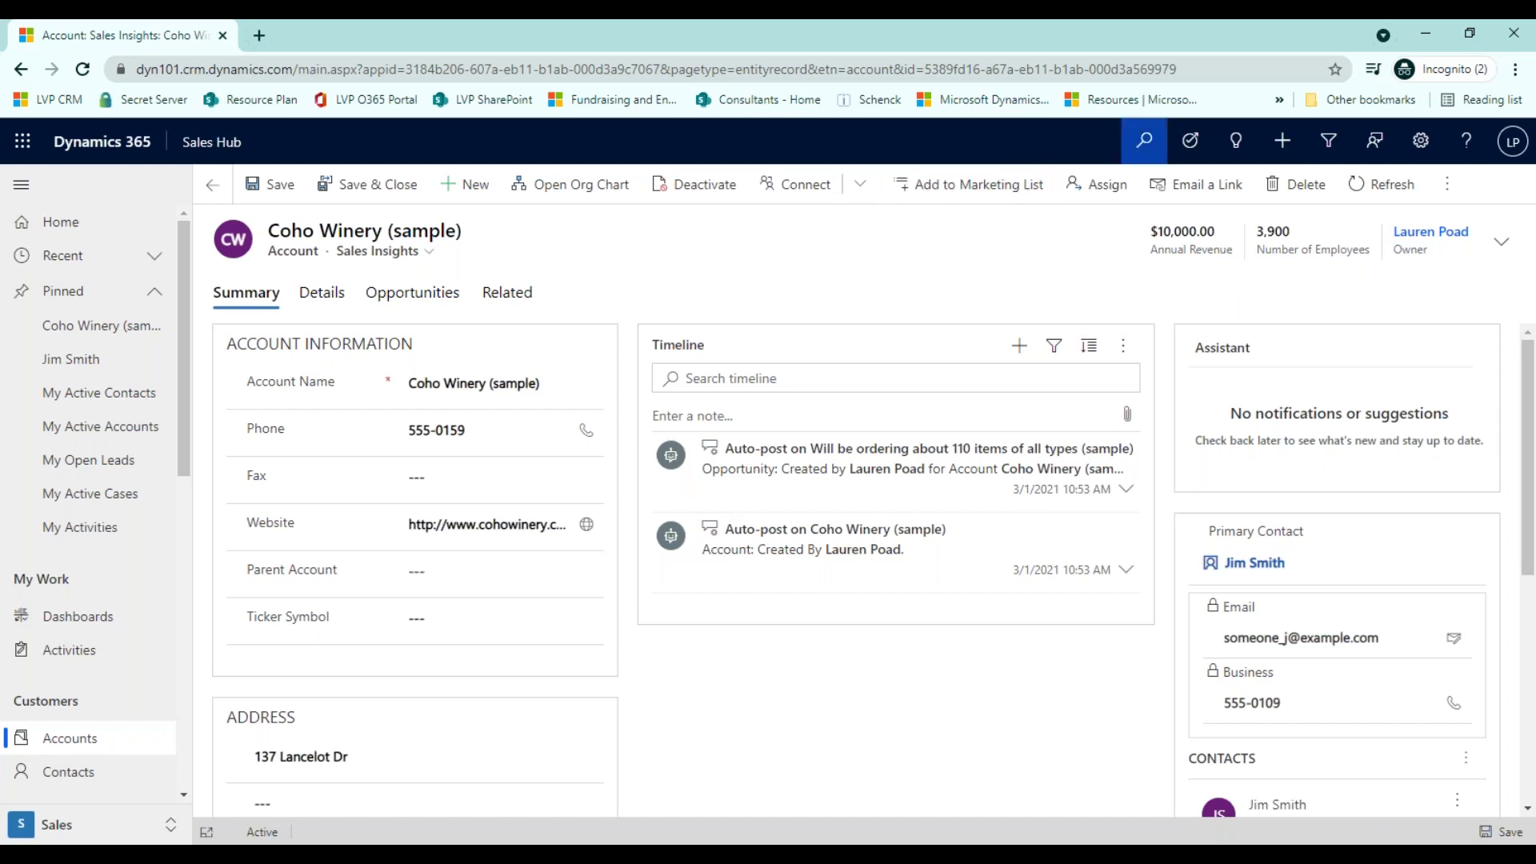
# Search all records for 'alpine ski house'
pyautogui.click(1141, 156)
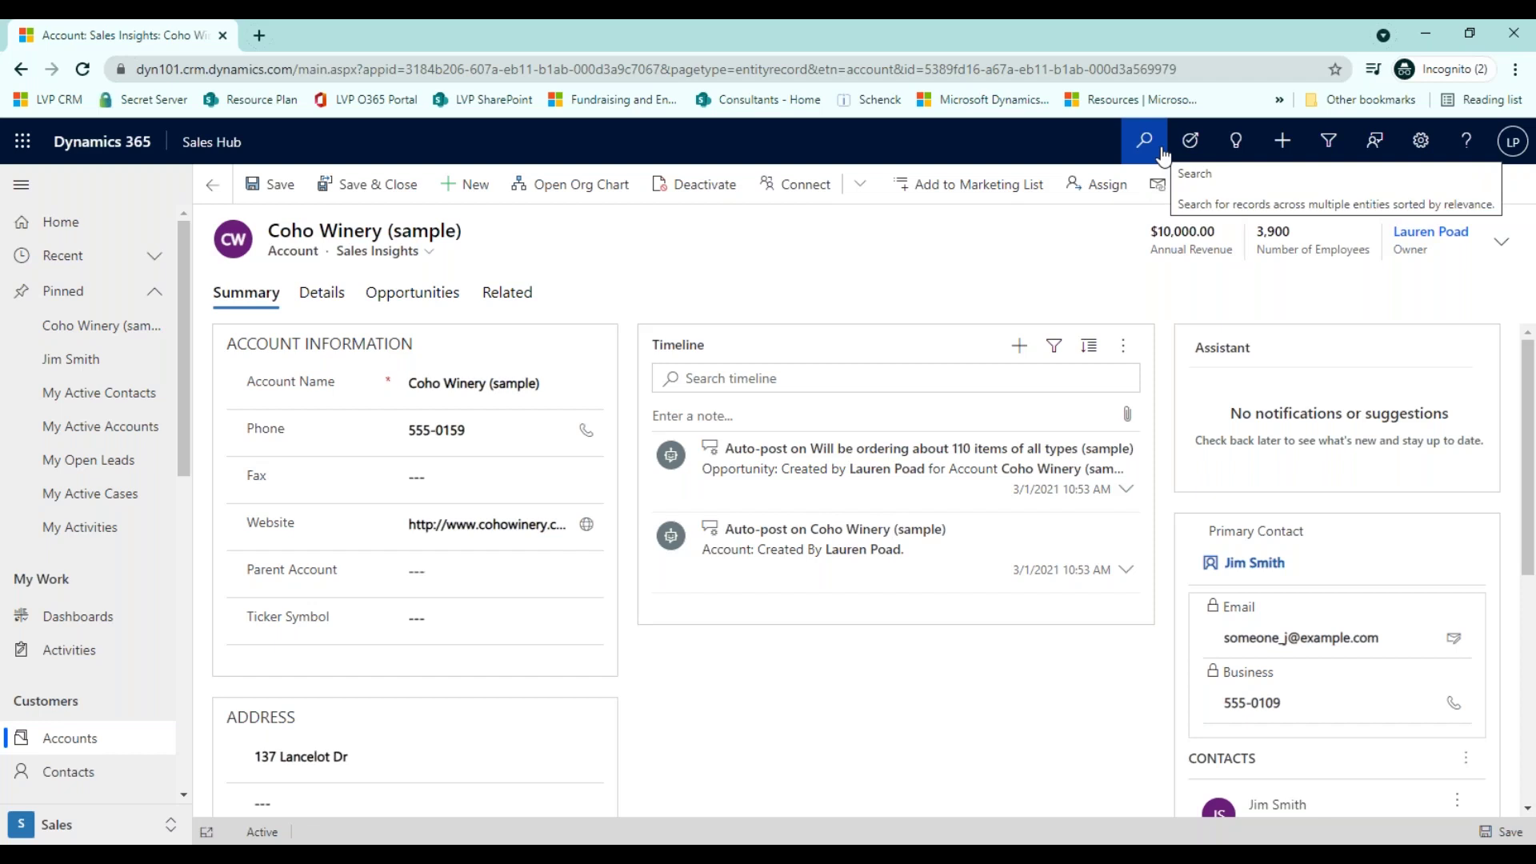
pyautogui.rightClick(1163, 154)
pyautogui.click(1145, 141)
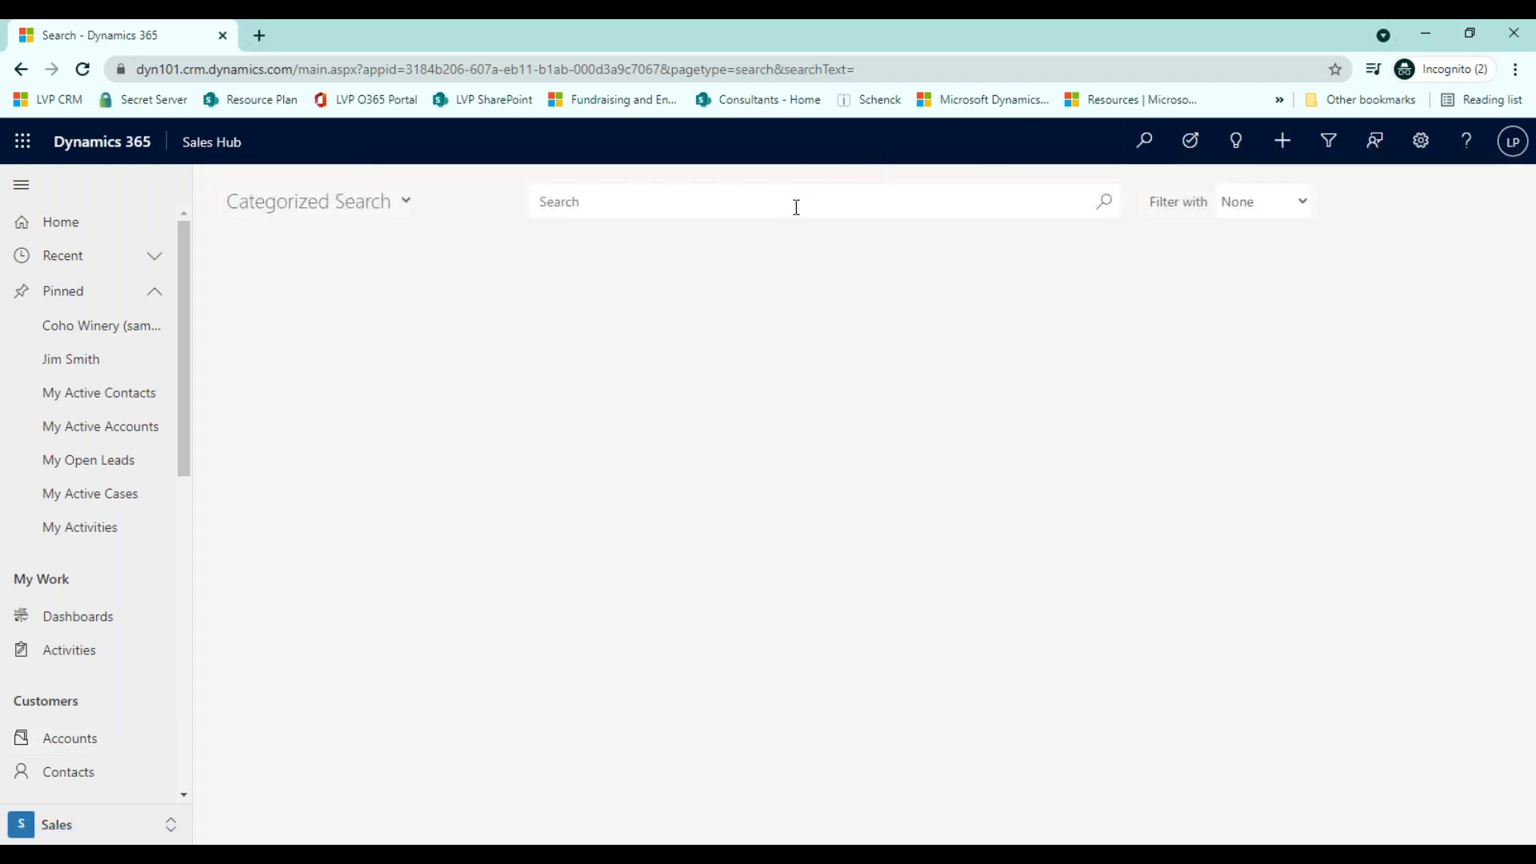
pyautogui.write('alpine ski house')
pyautogui.press('Return')
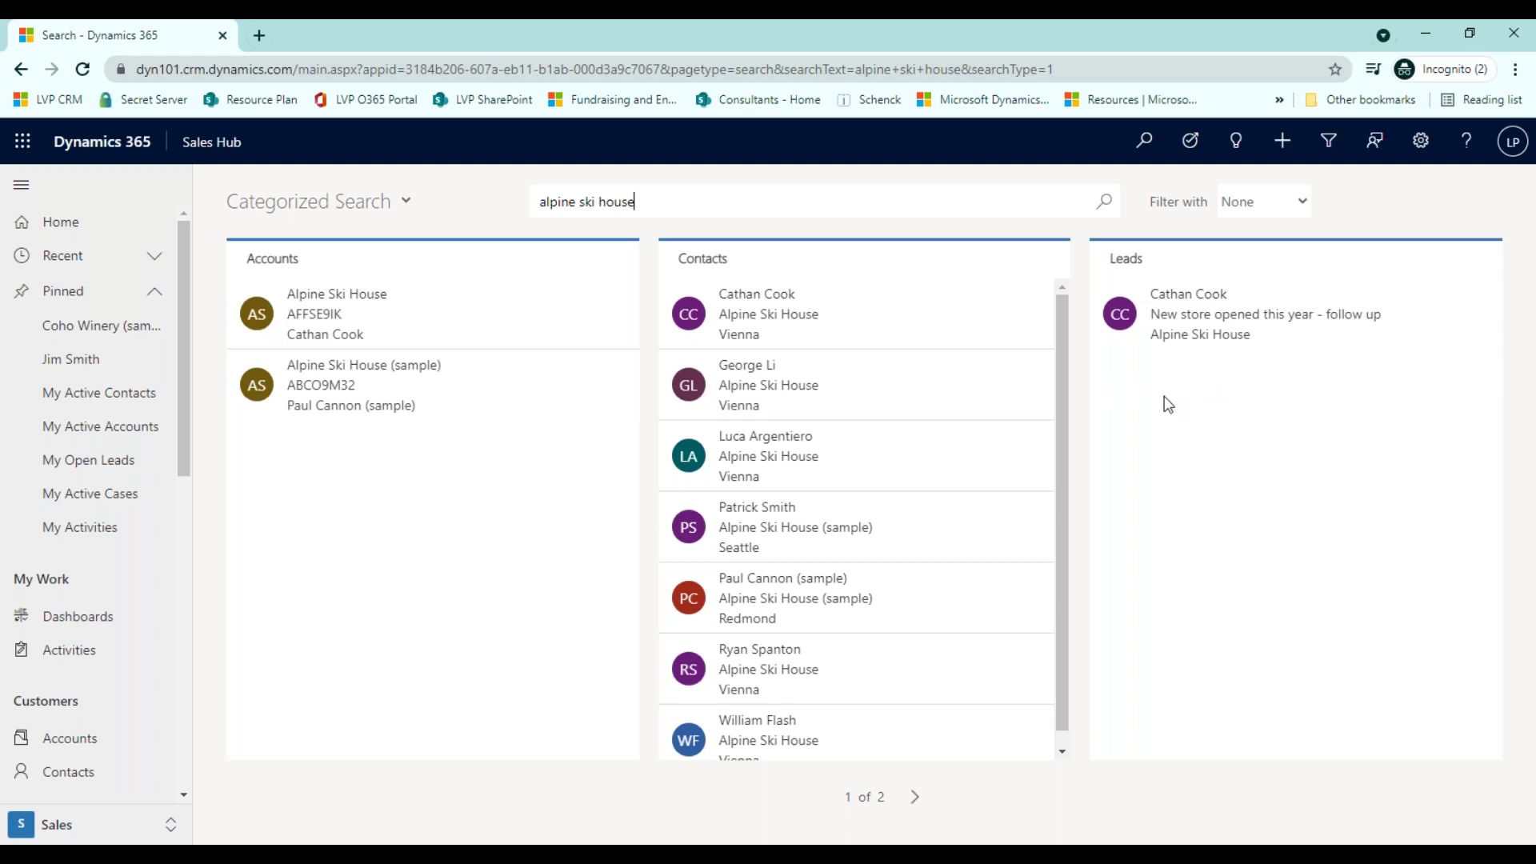
# Replace the search term with the wildcard '*ski' and rerun the search
pyautogui.moveTo(706, 206); pyautogui.dragTo(512, 220)
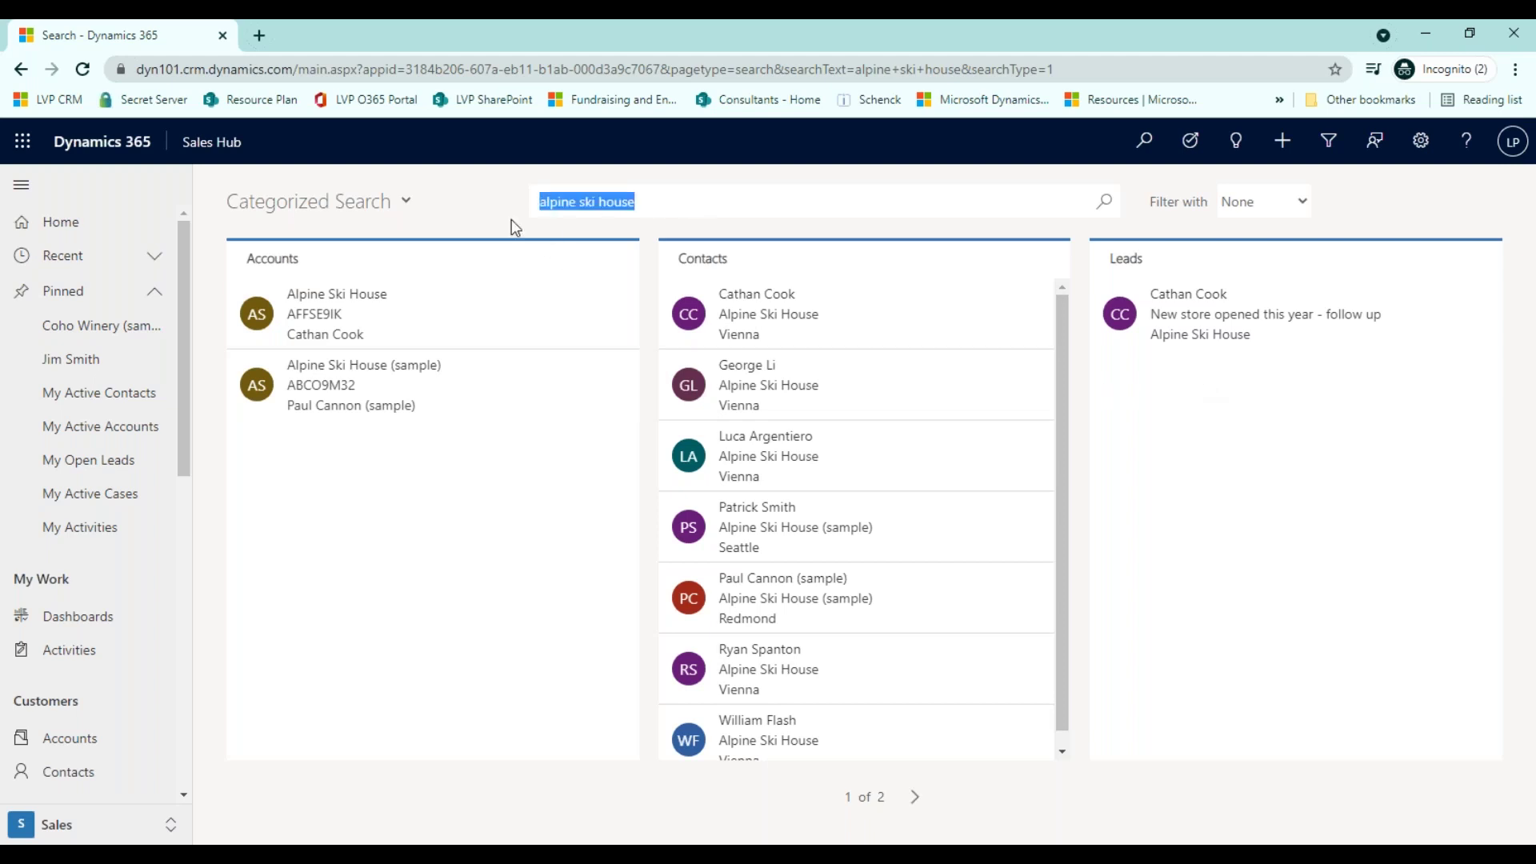
pyautogui.write('*ski')
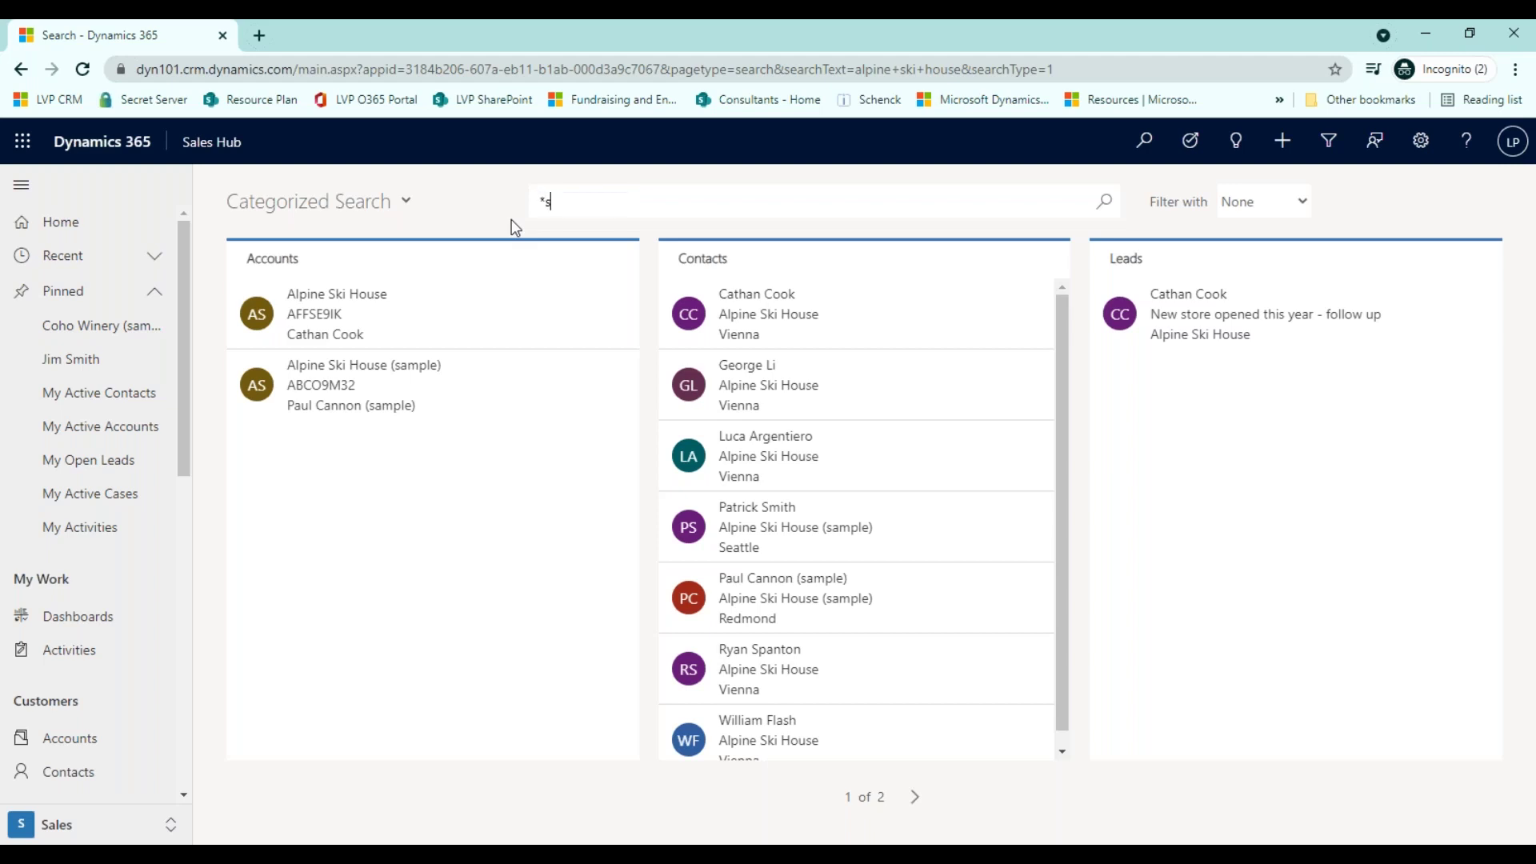
pyautogui.press('Return')
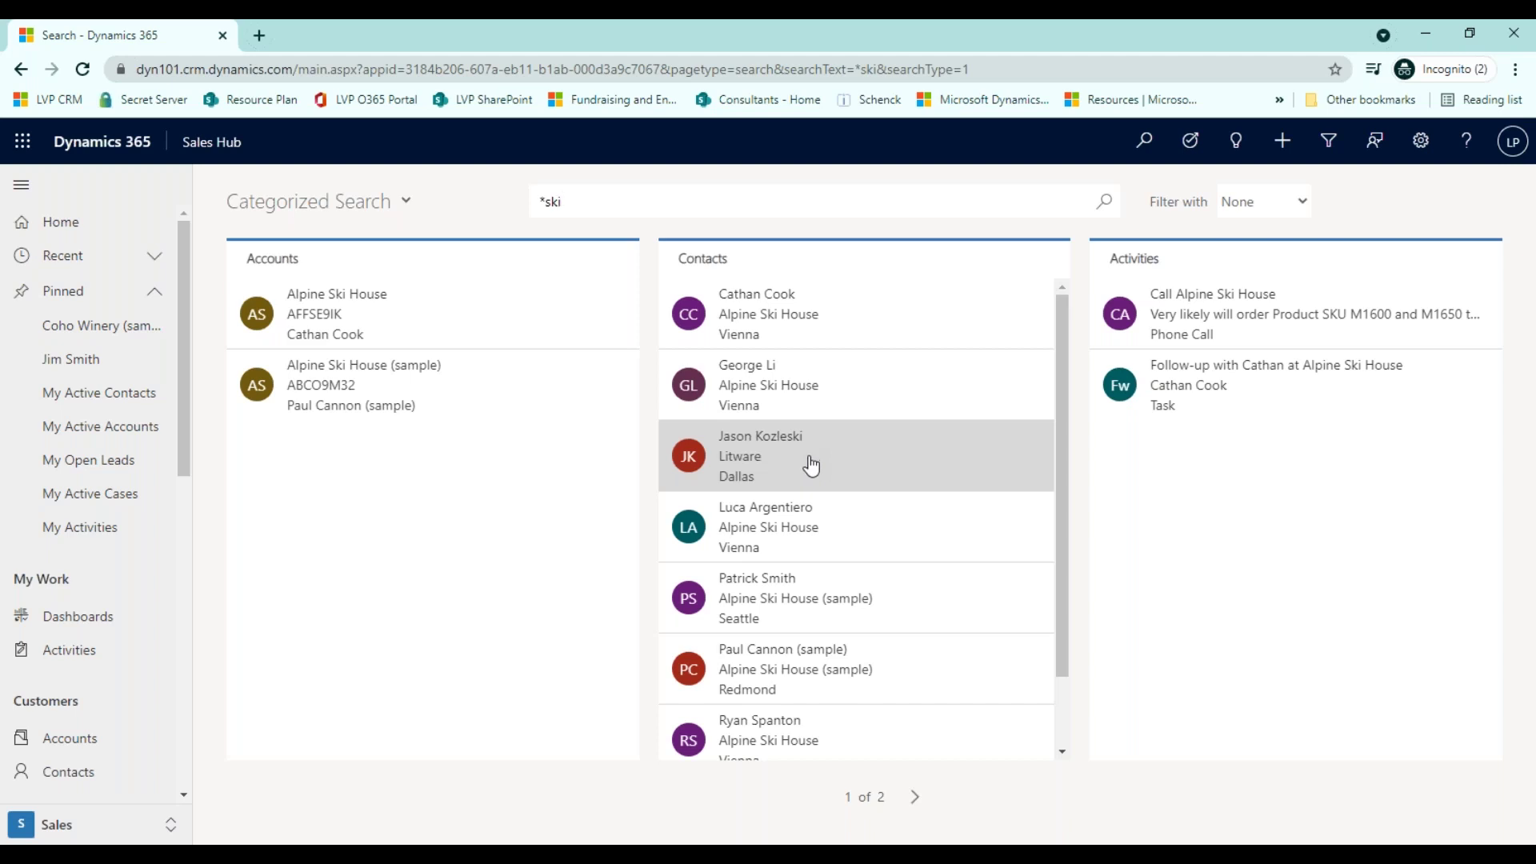
# Review the Filter with record types without filtering, then choose Advanced Settings from the Settings gear
pyautogui.click(1248, 209)
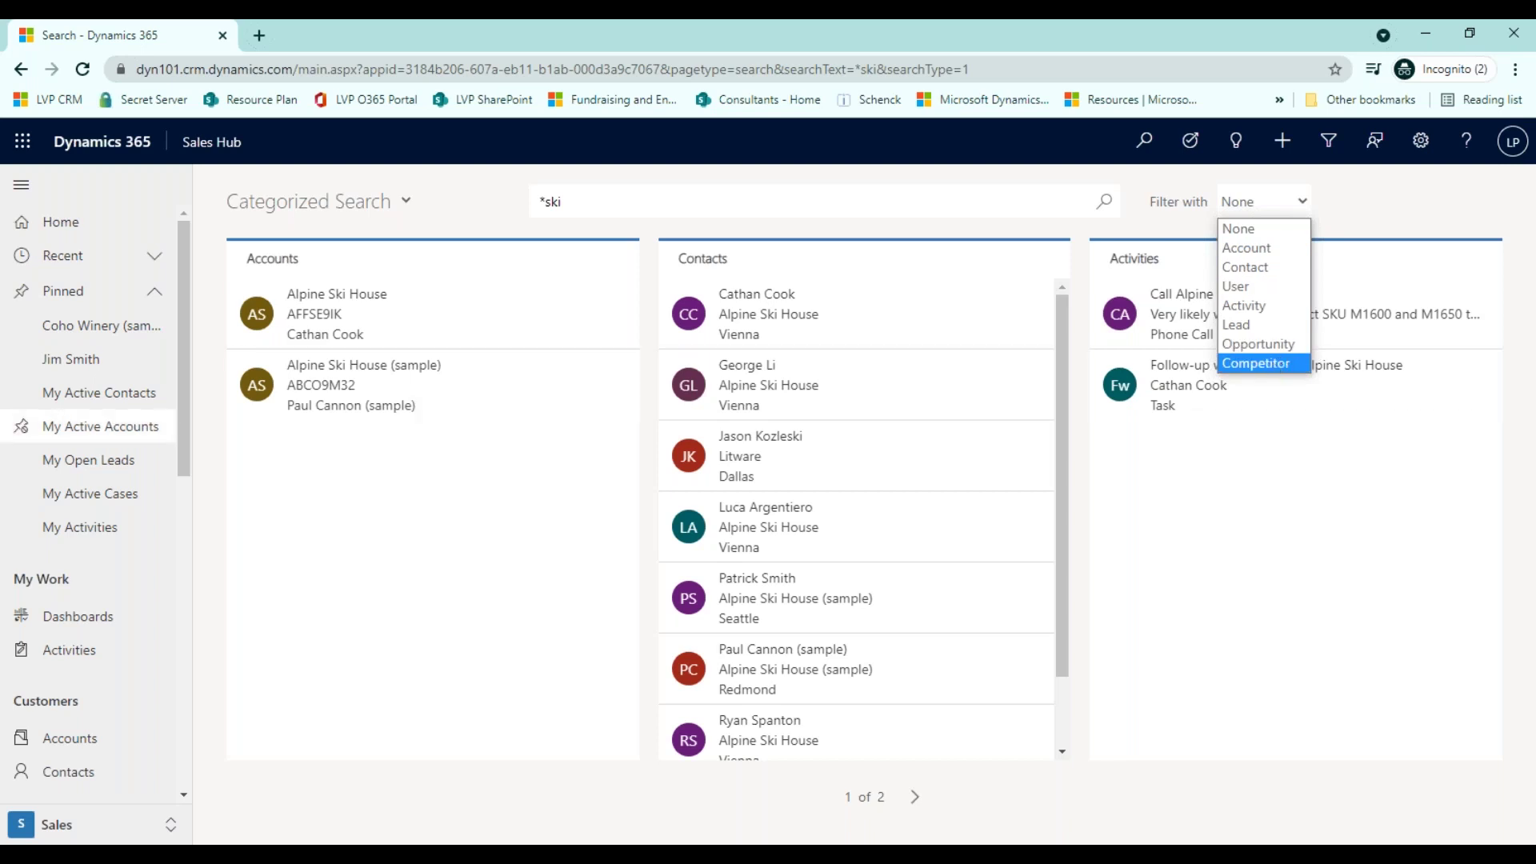
pyautogui.press('Escape')
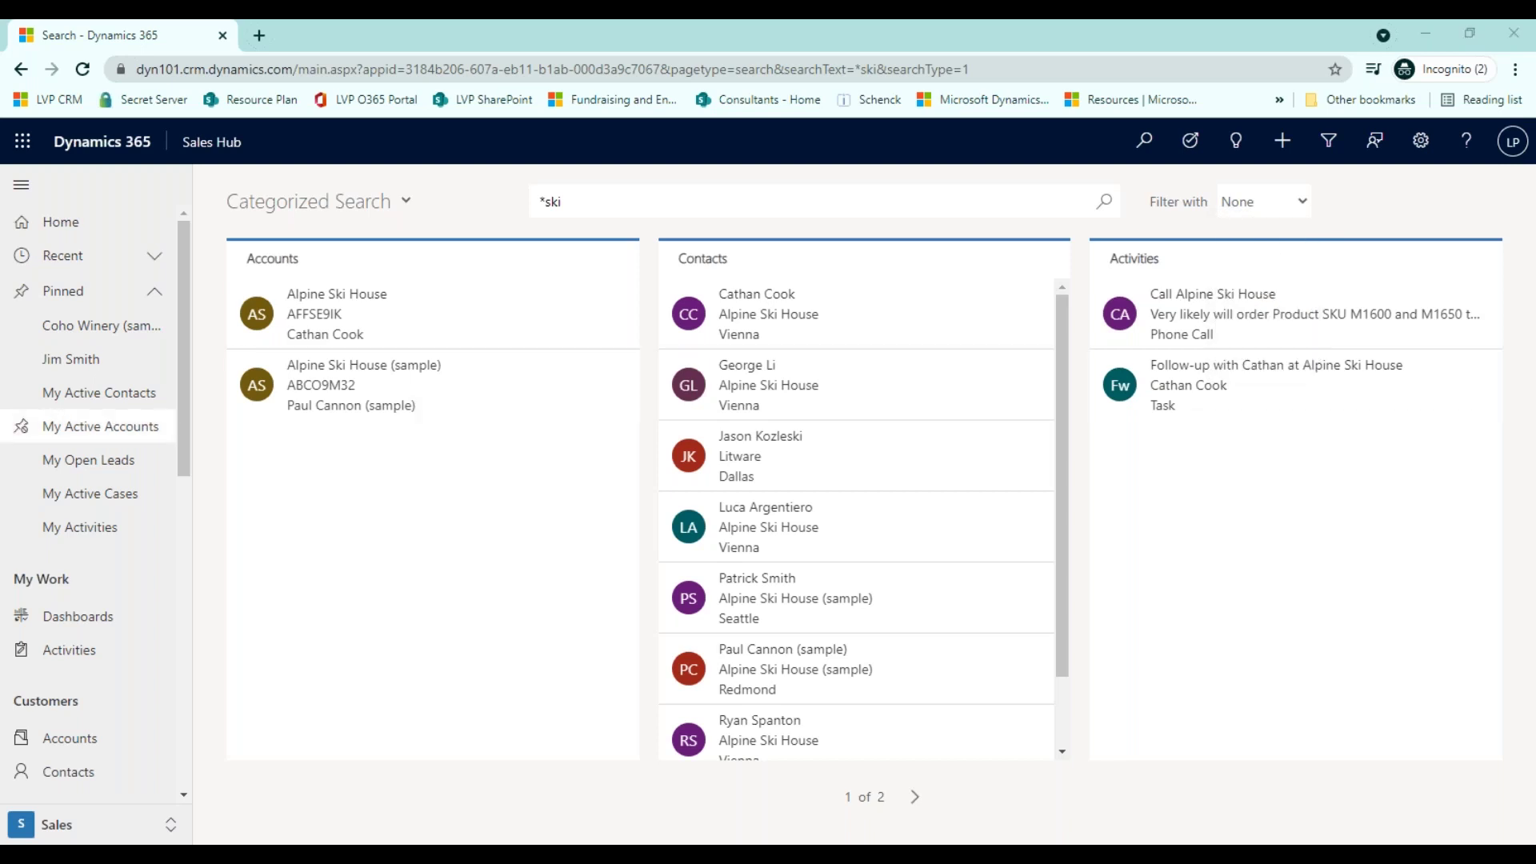
pyautogui.click(1422, 148)
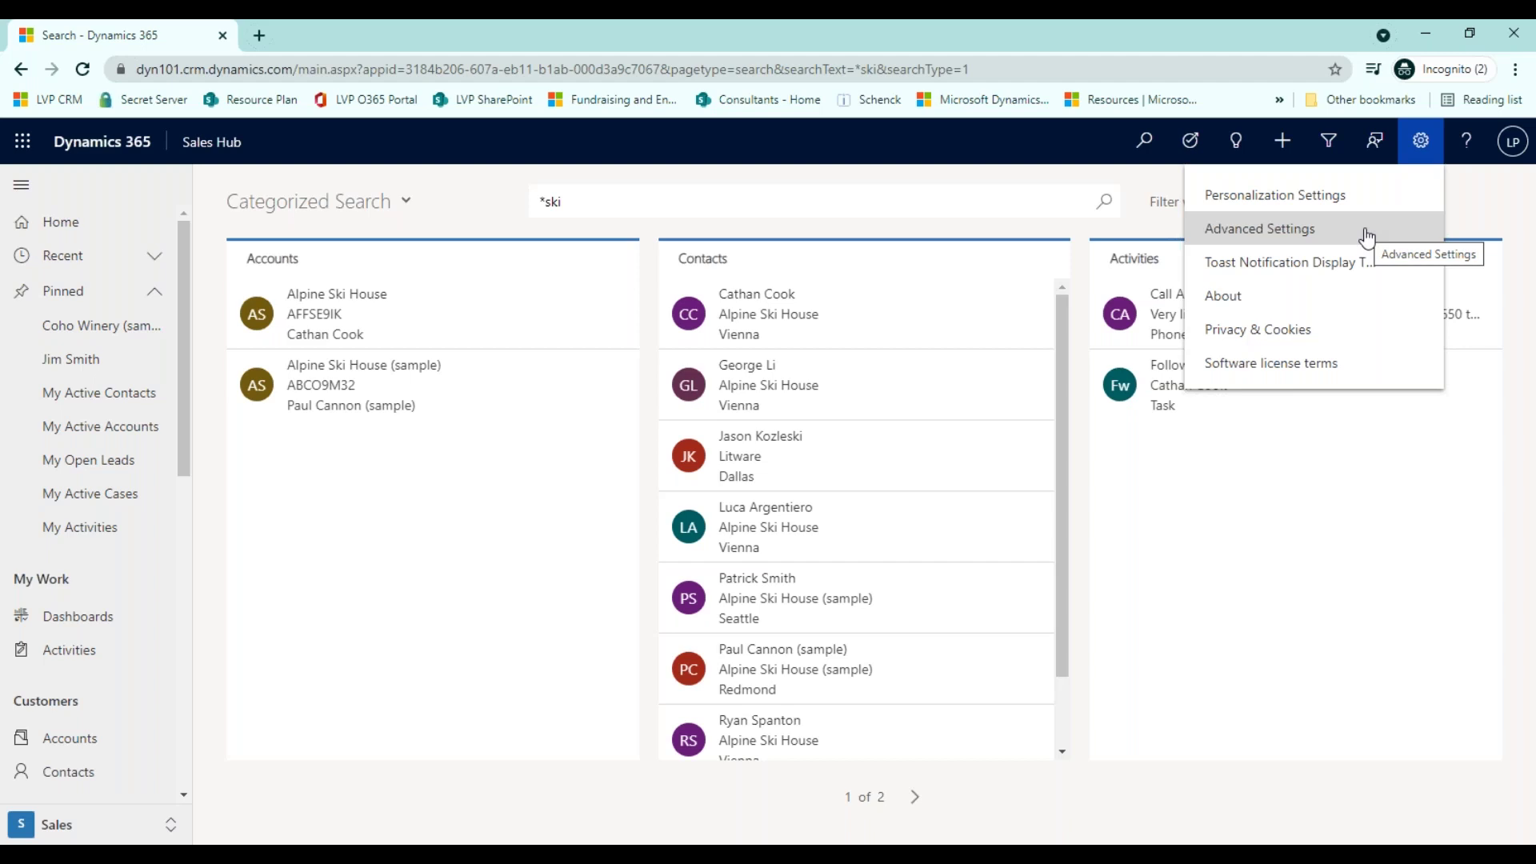
pyautogui.click(1366, 235)
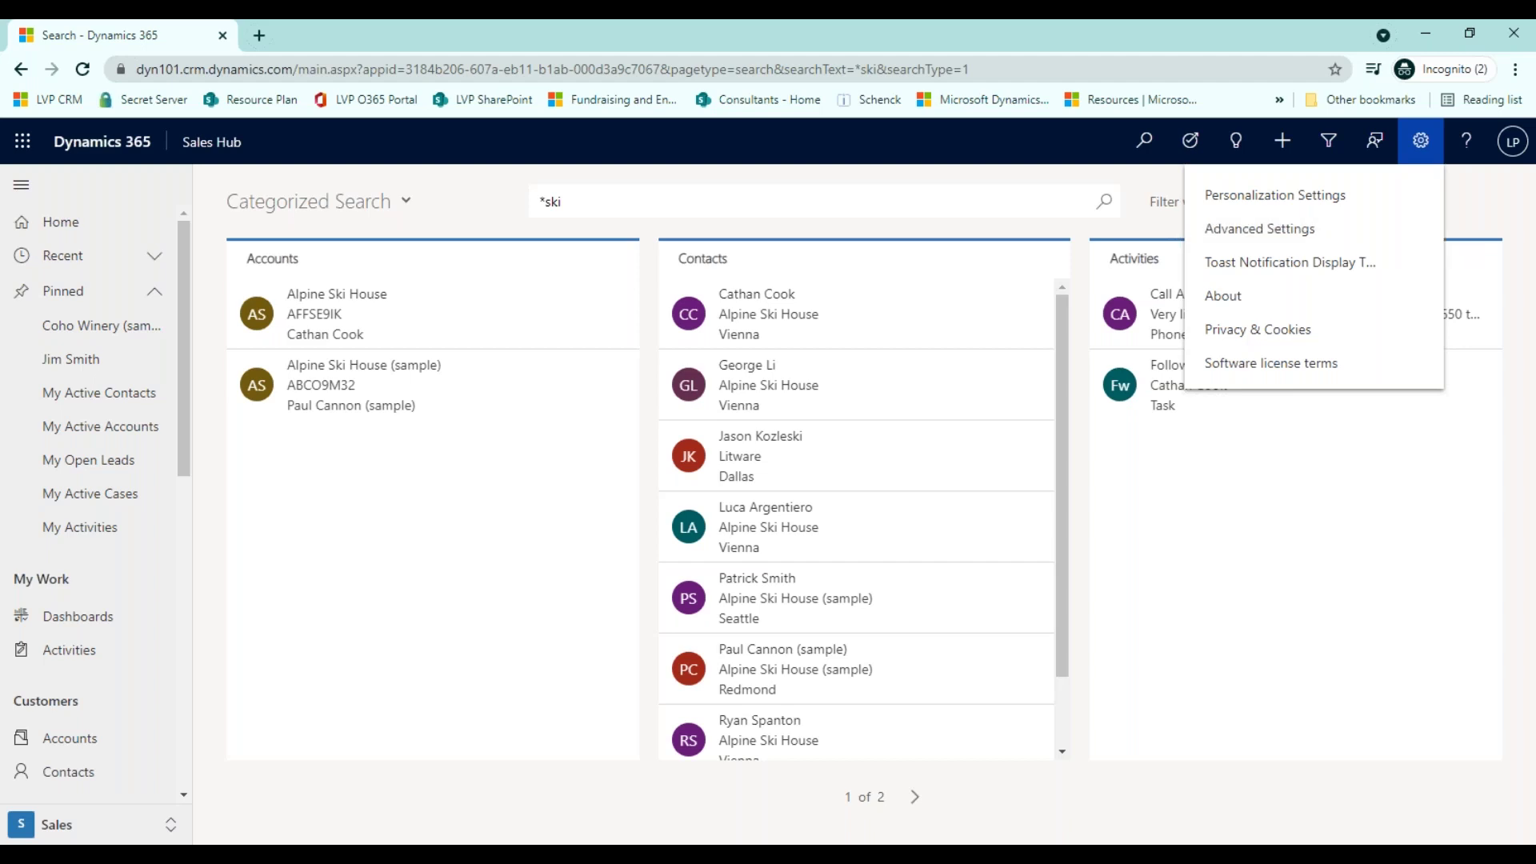